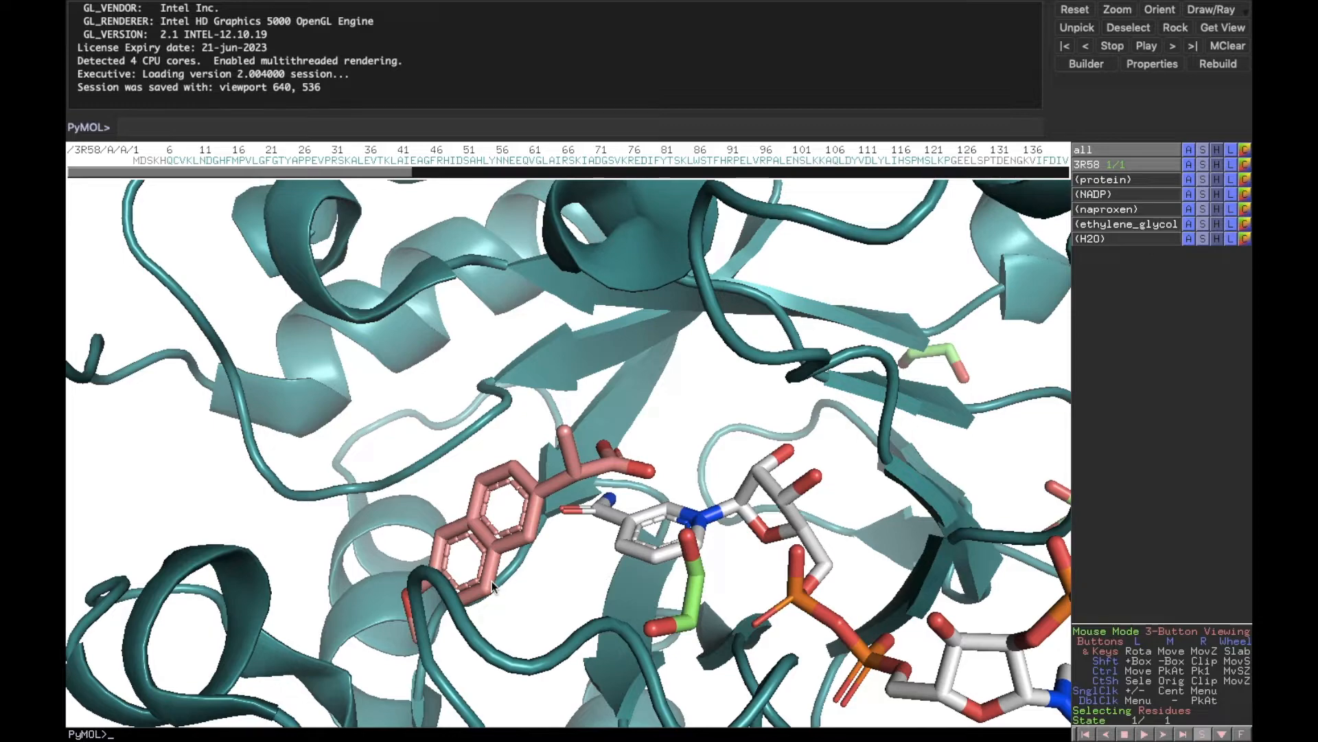
Step: Switch to the RCSB PDB website in the browser and open the entry page for structure 3R58
key("ctrl+Right")
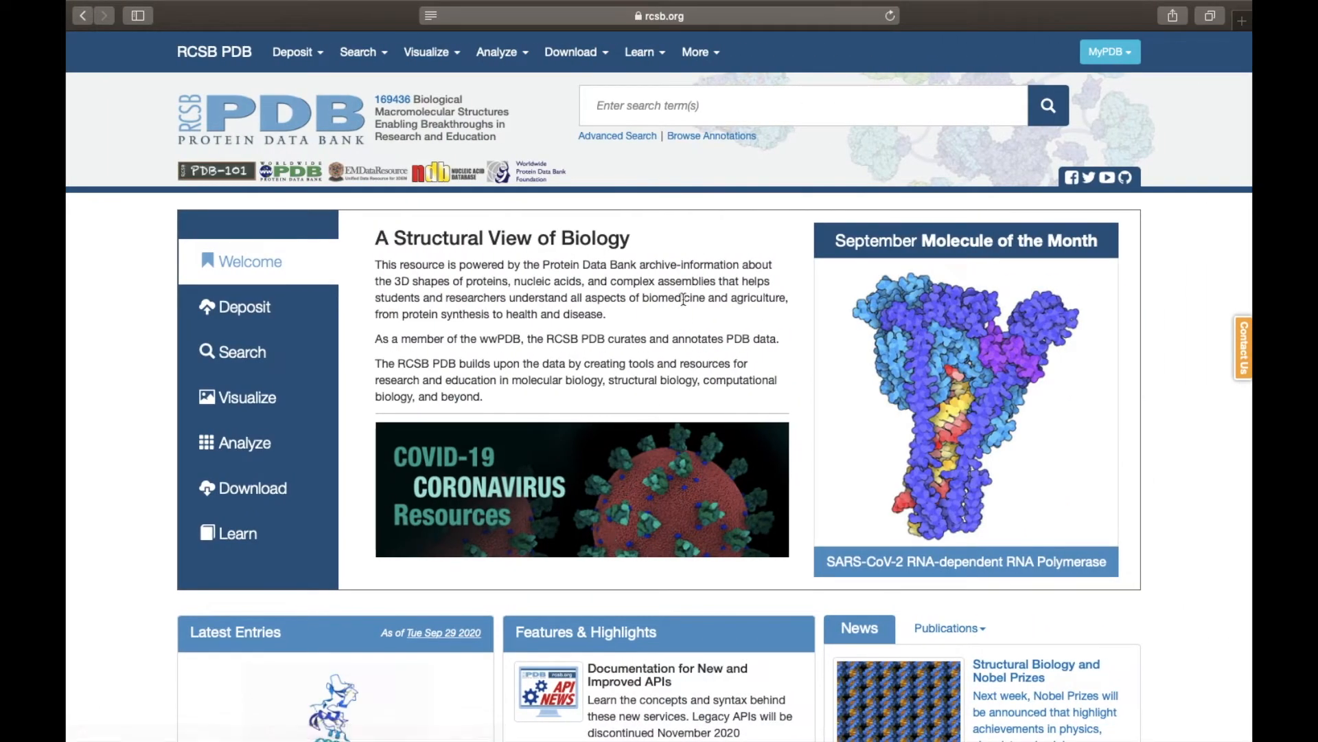
left_click(629, 110)
type("3")
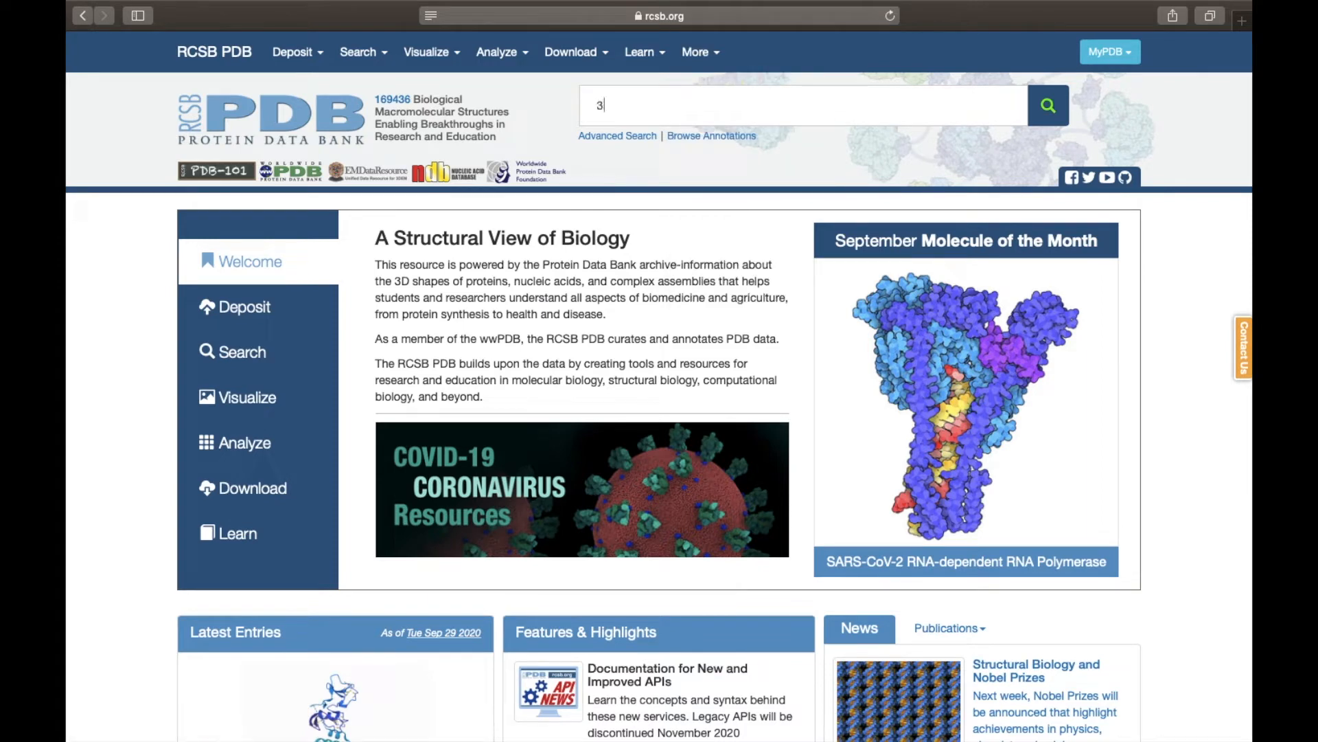
type("R58")
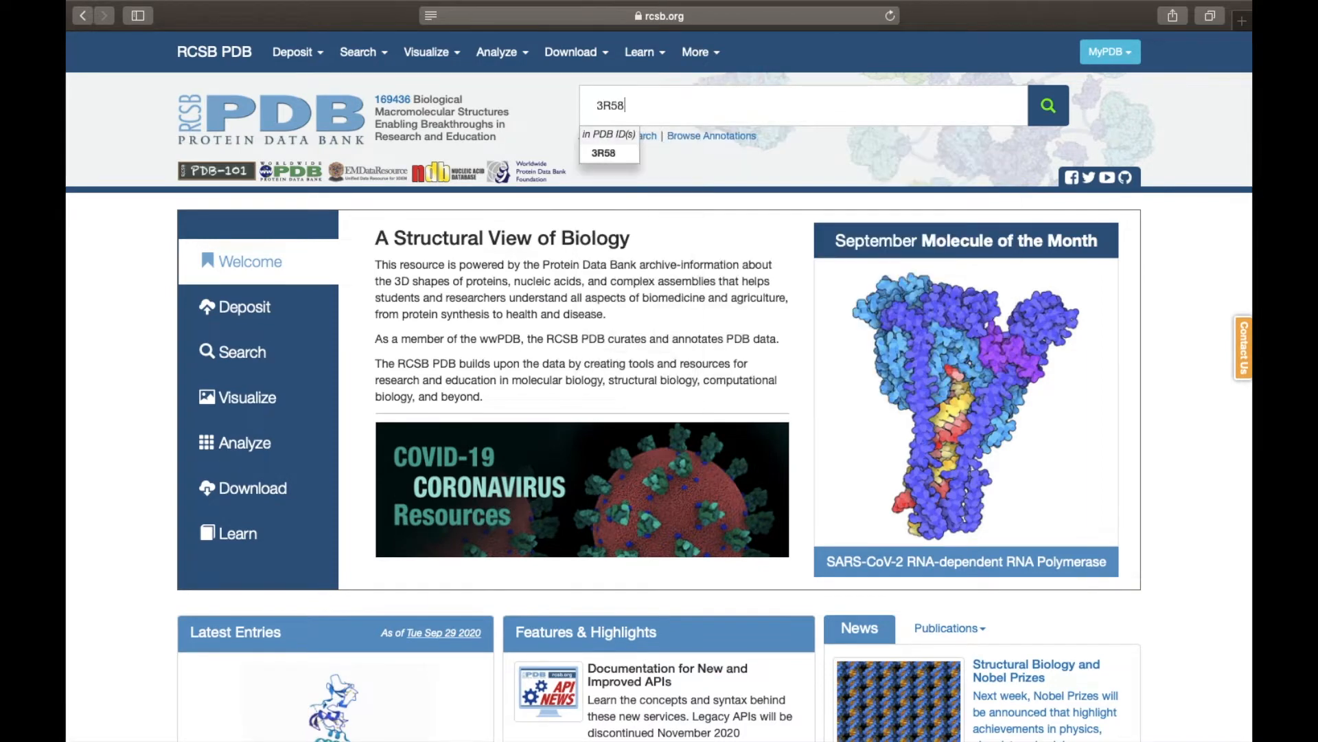
key("Return")
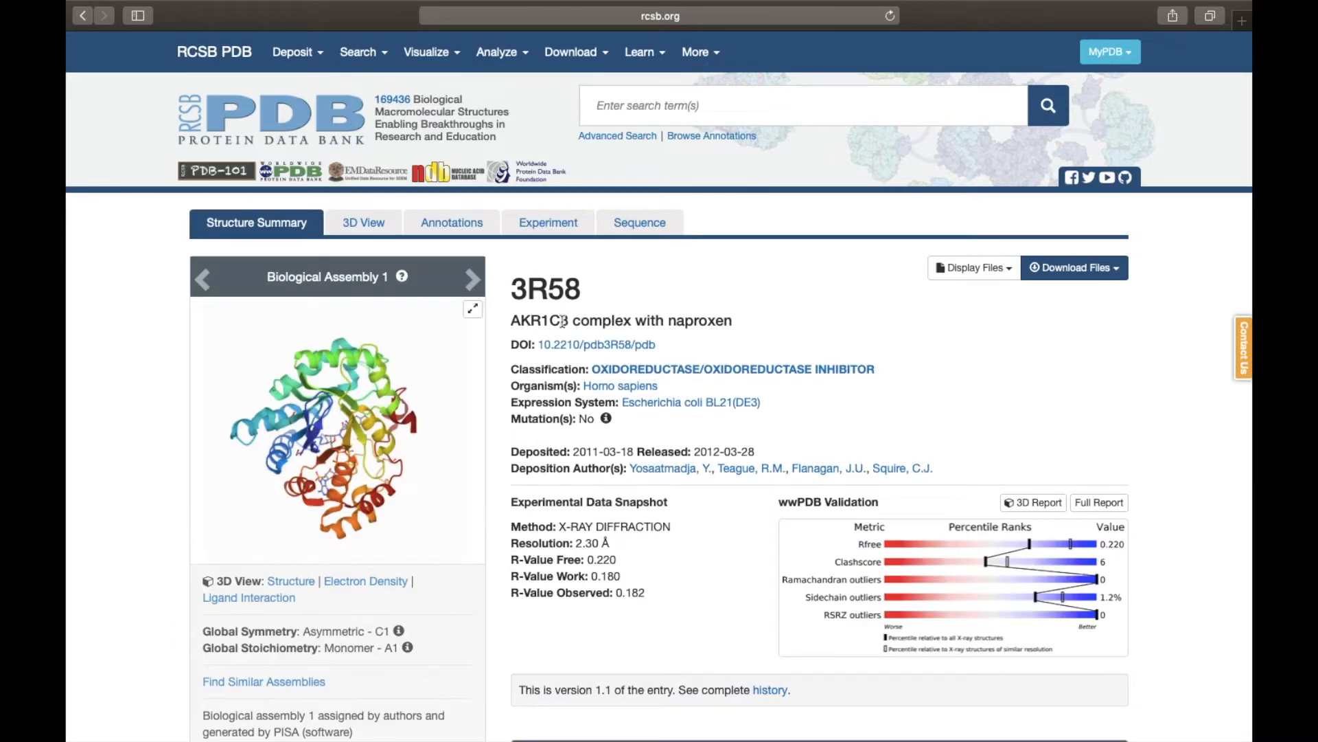
Step: Open the primary citation's article in a new tab through its DOI link in the Literature section
scroll(567, 329, "down", 1)
scroll(566, 329, "down", 5)
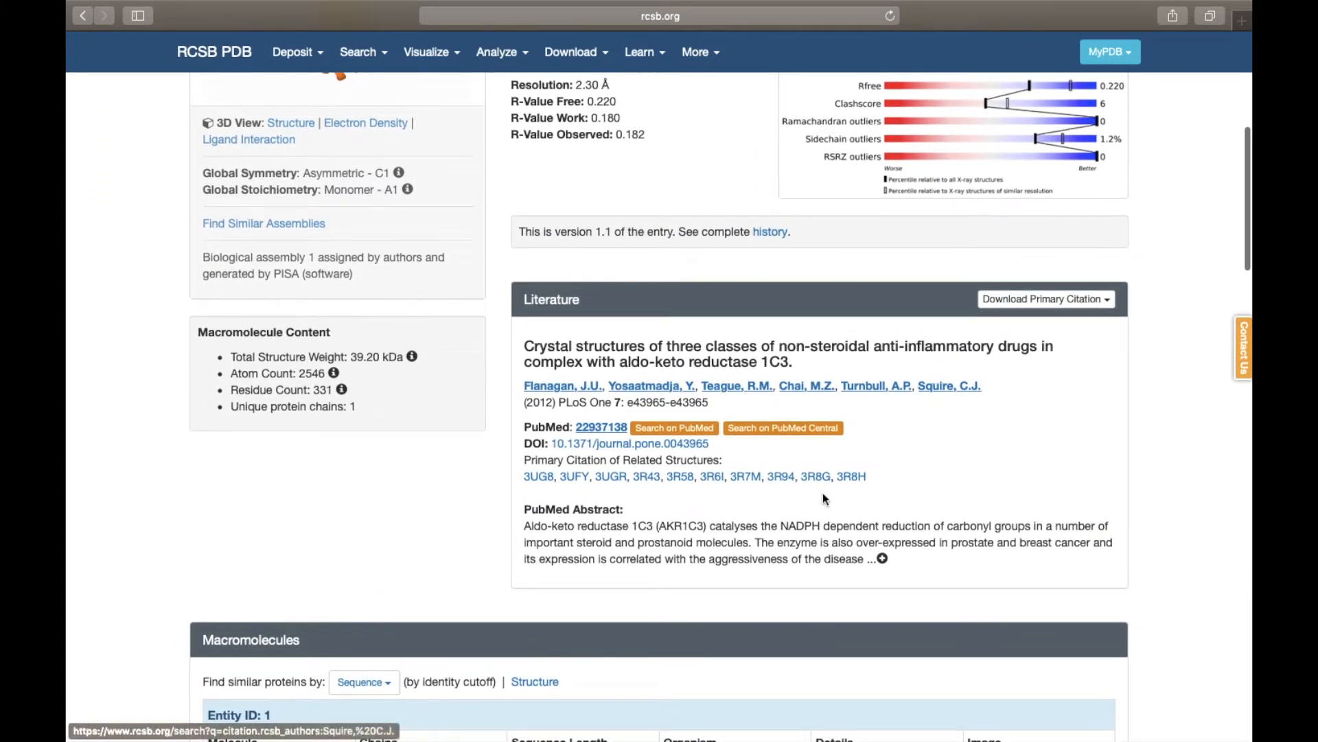
left_click(608, 445, "super")
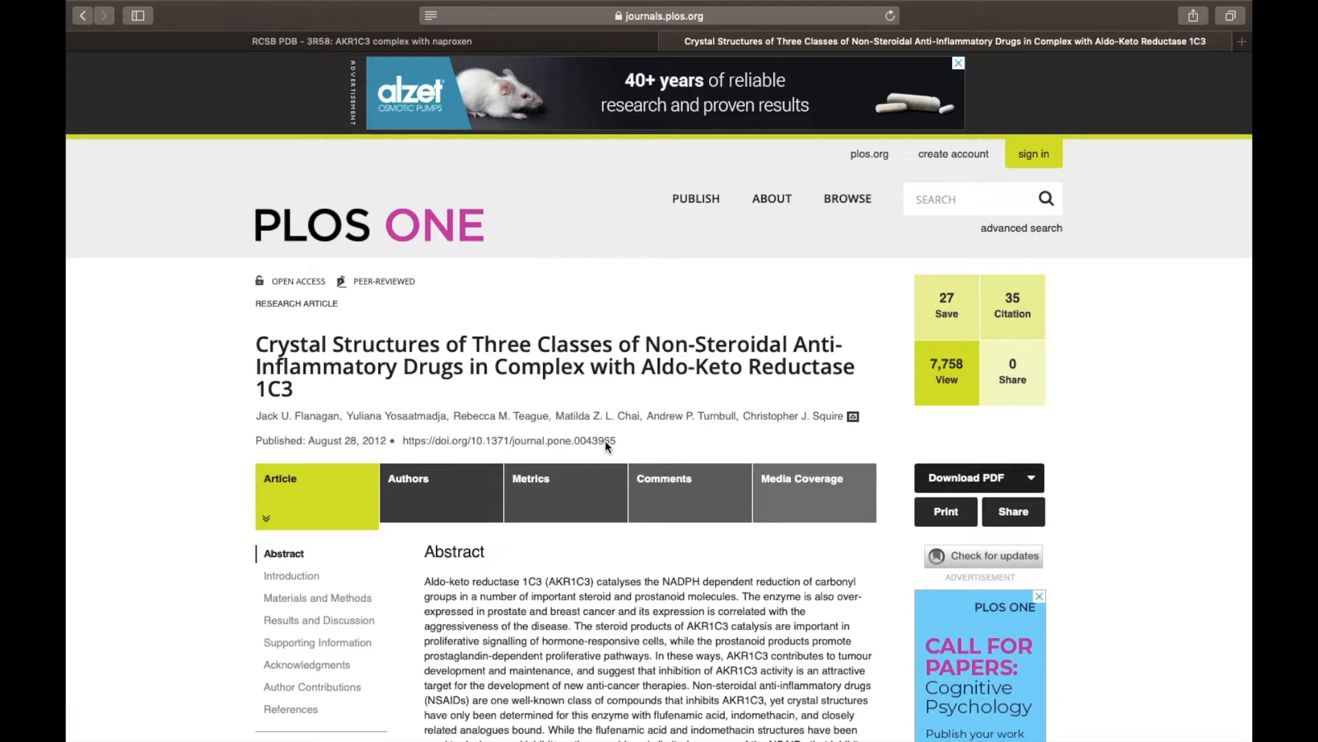
Step: Switch to PyMOL and run select residues, resi 117+55 to create a named selection of the two binding residues
key("ctrl+Left")
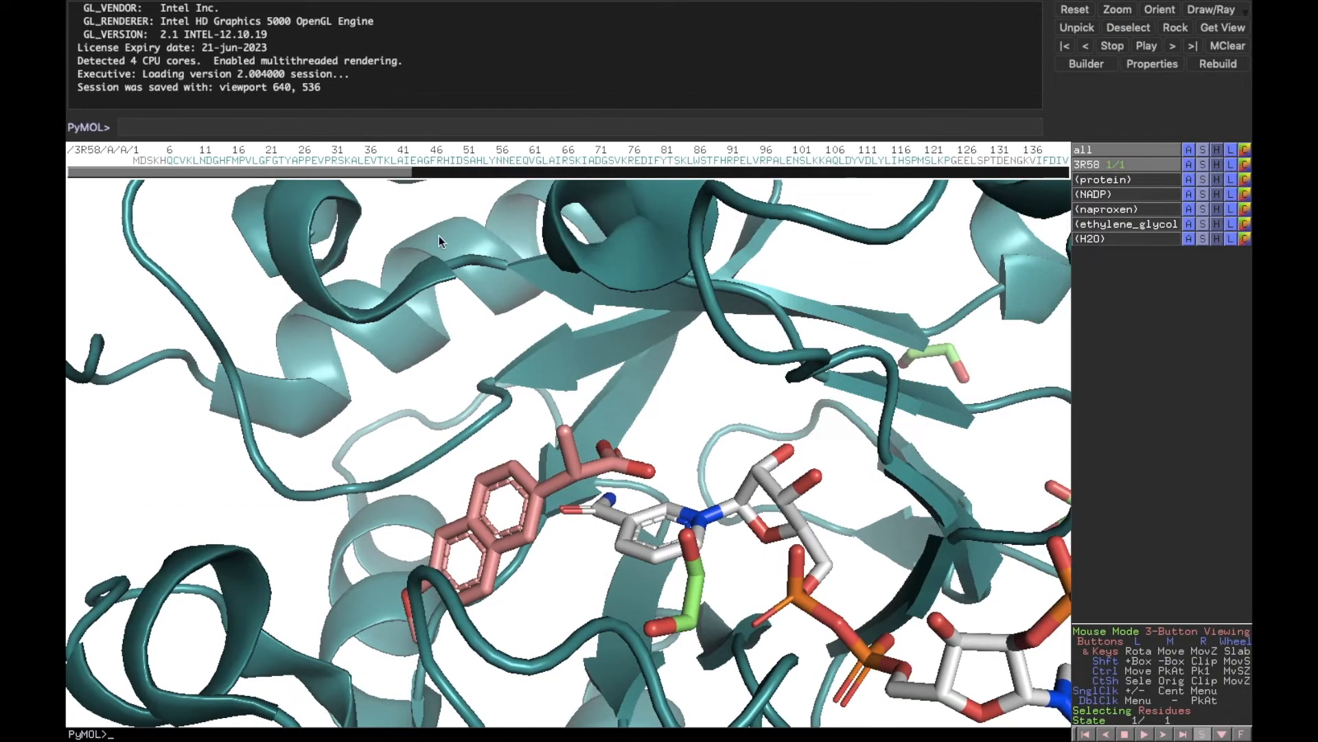
left_click(376, 128)
type("selec")
type("t")
type("res")
type("n")
type("HI")
type("S")
key("BackSpace")
key("BackSpace")
type("117")
type("+")
type("55")
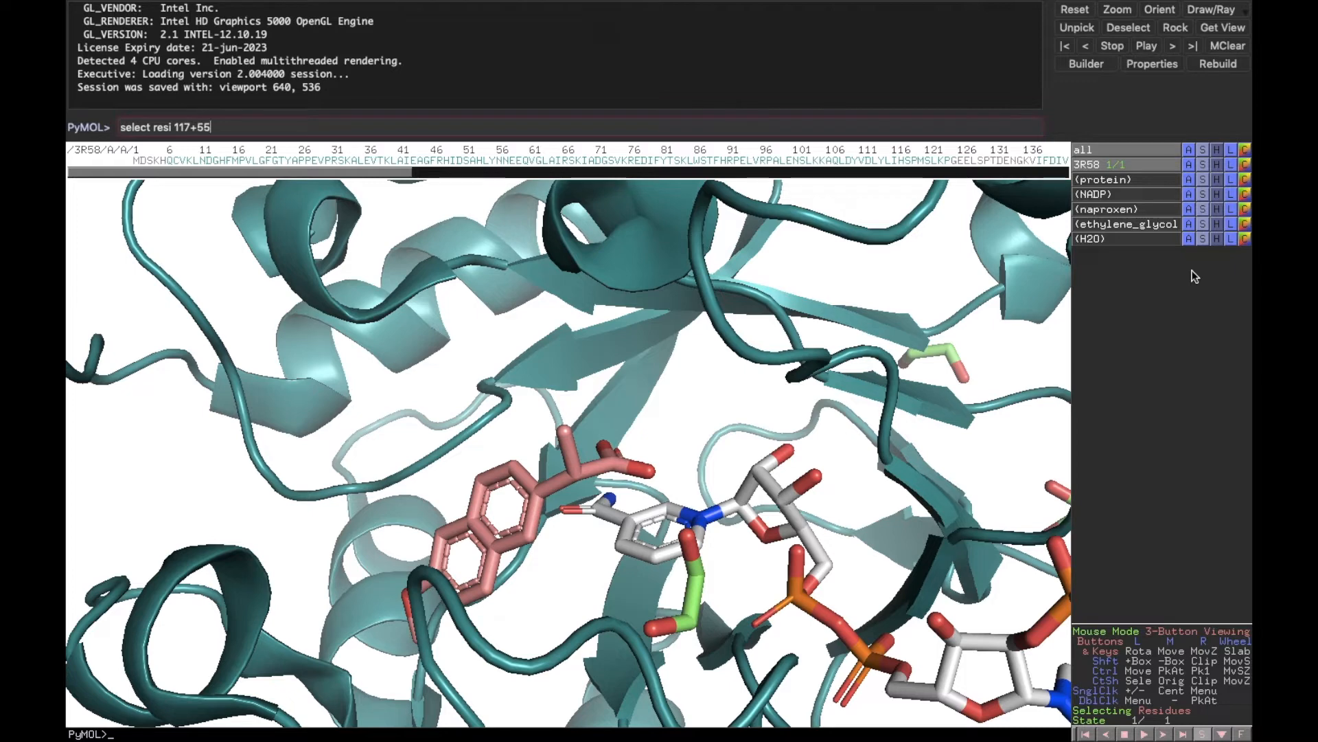
left_click(1189, 241)
type("residues")
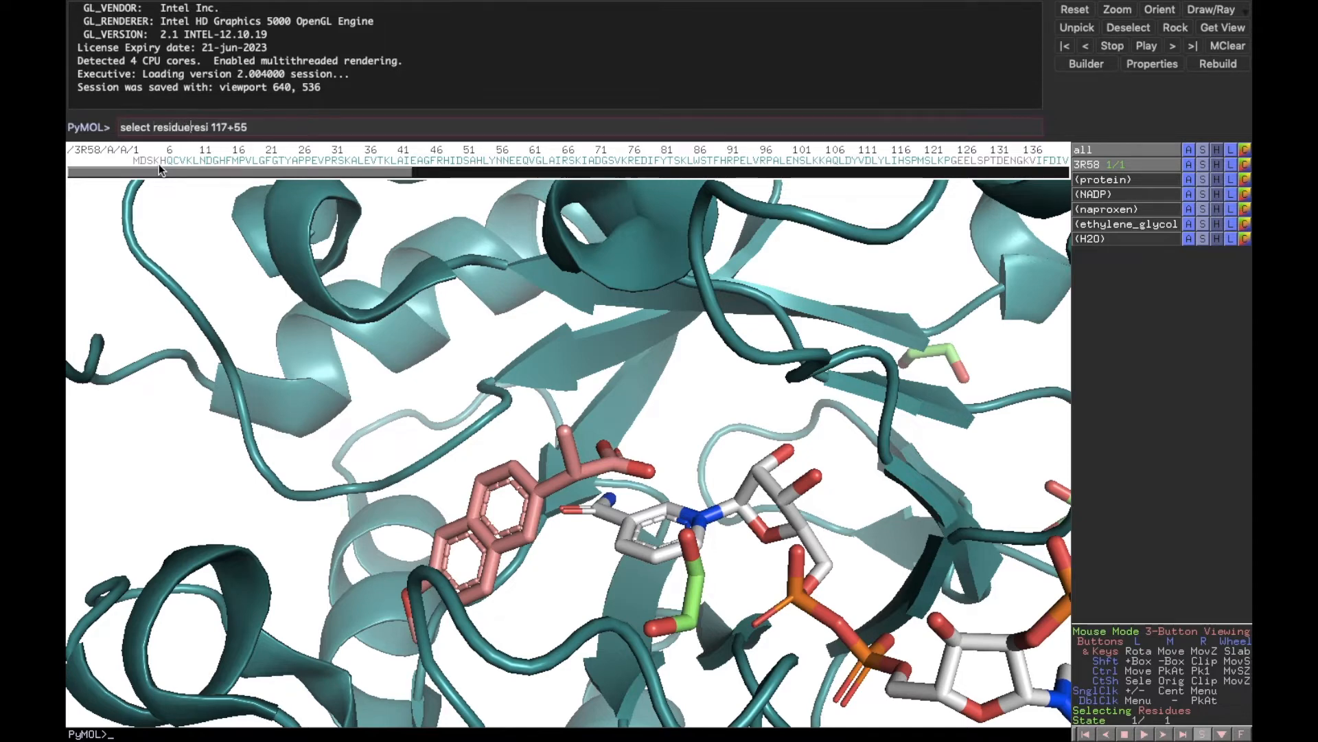
type(",")
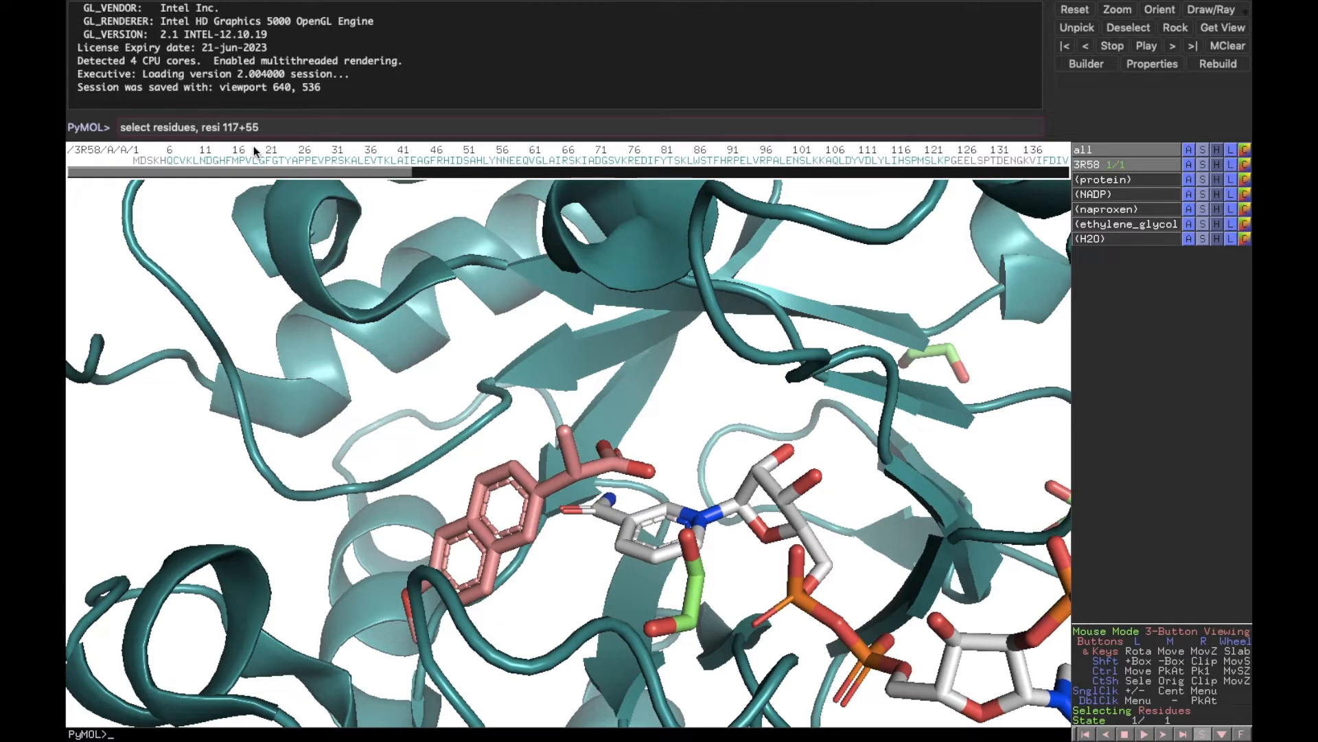
key("Return")
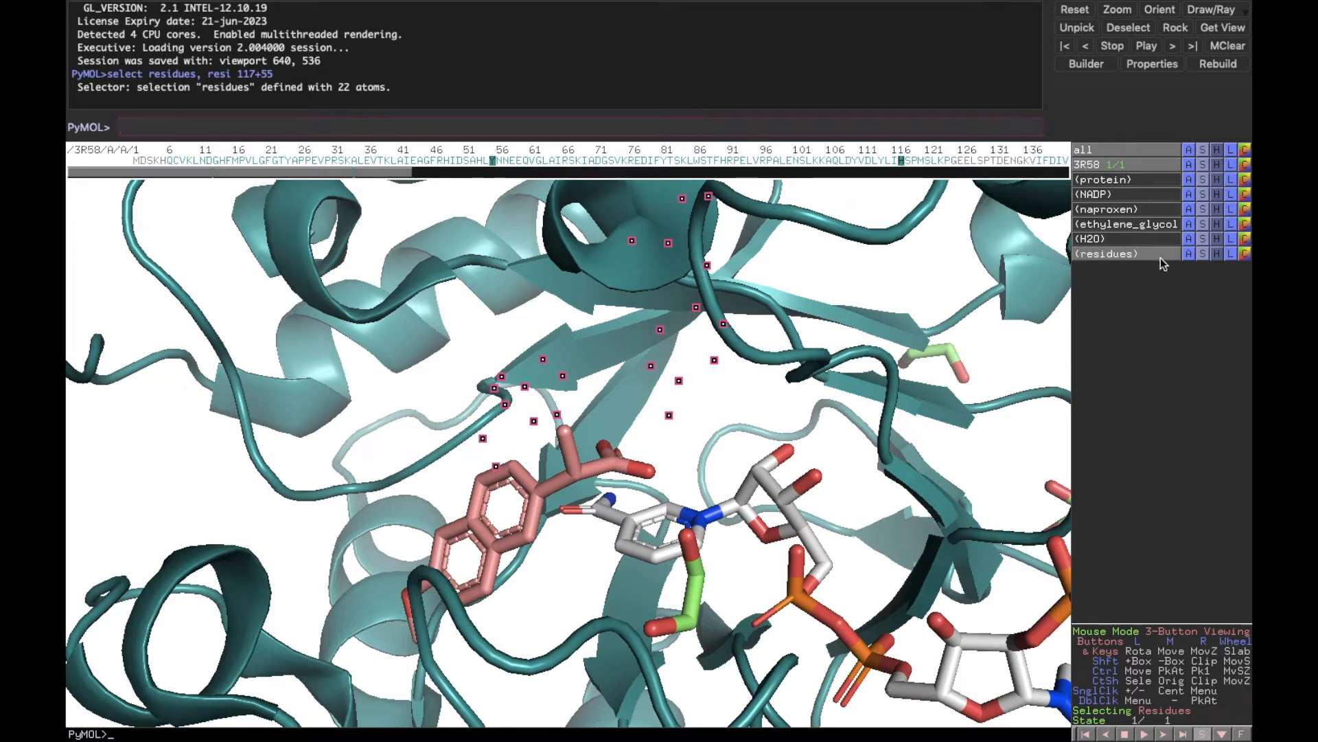
Step: Show the residues selection as sticks
left_click(1203, 253)
mouse_move(1202, 277)
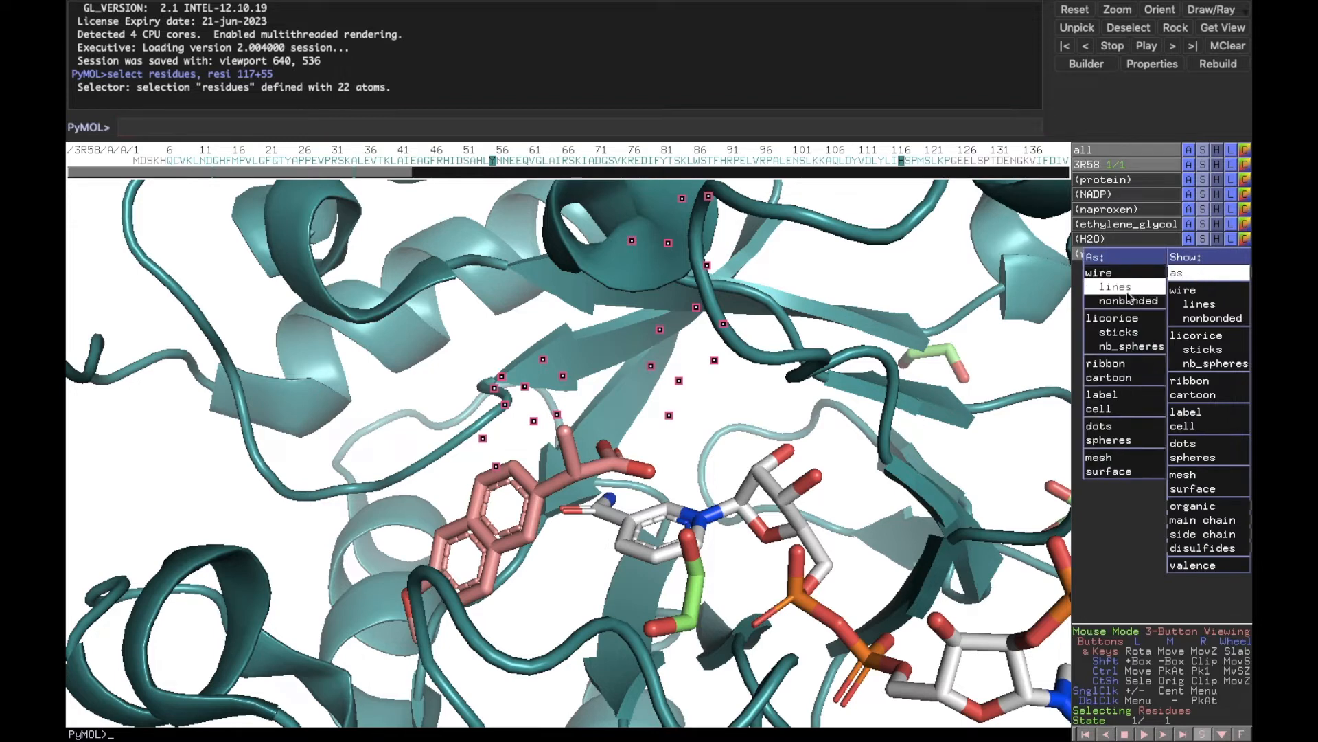
left_click(1122, 332)
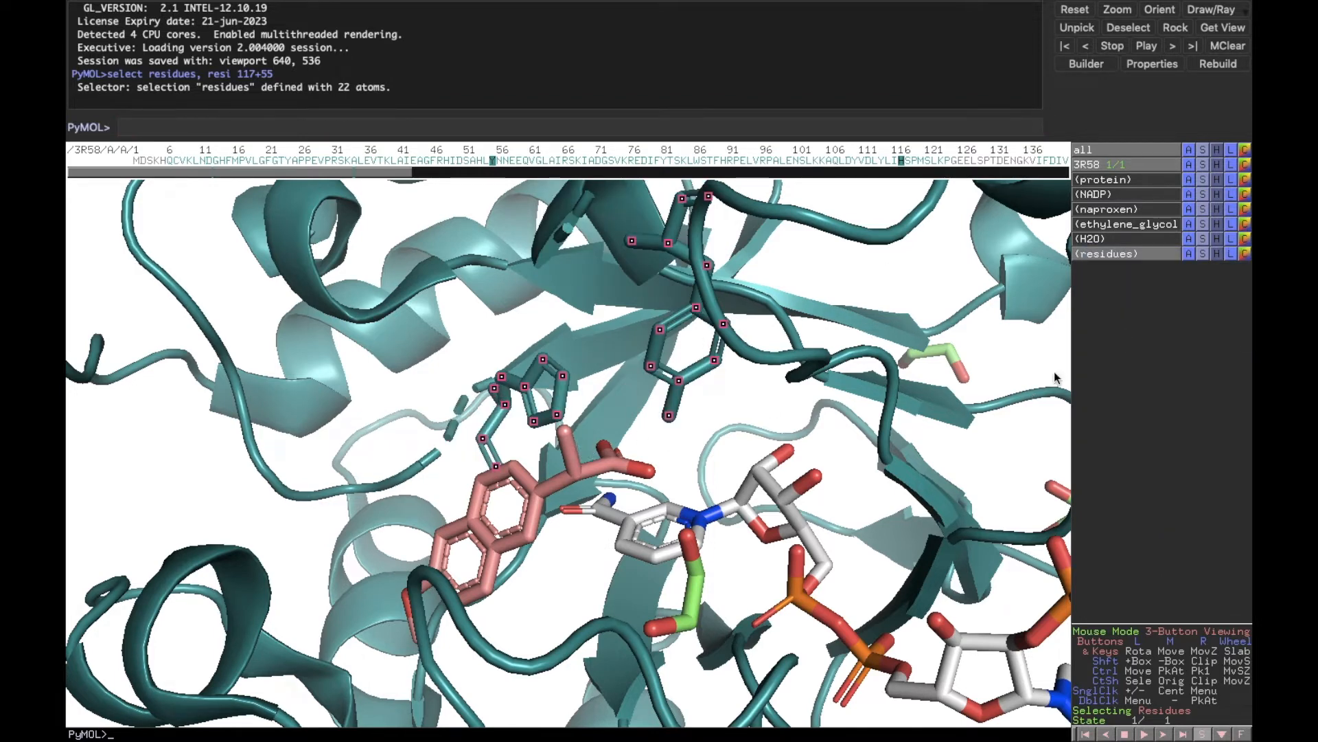
Step: Color the residues selection deepblue and turn off its selection markers
left_click(1248, 255)
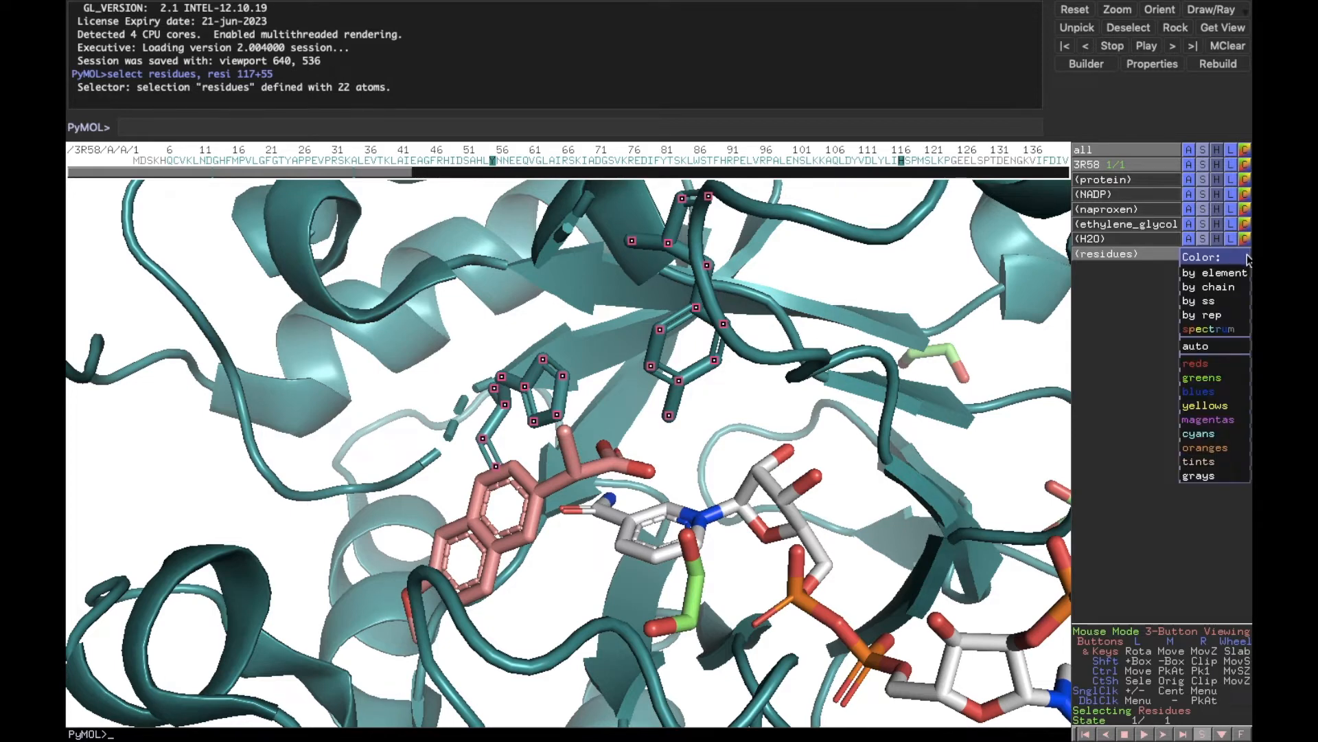
mouse_move(1206, 392)
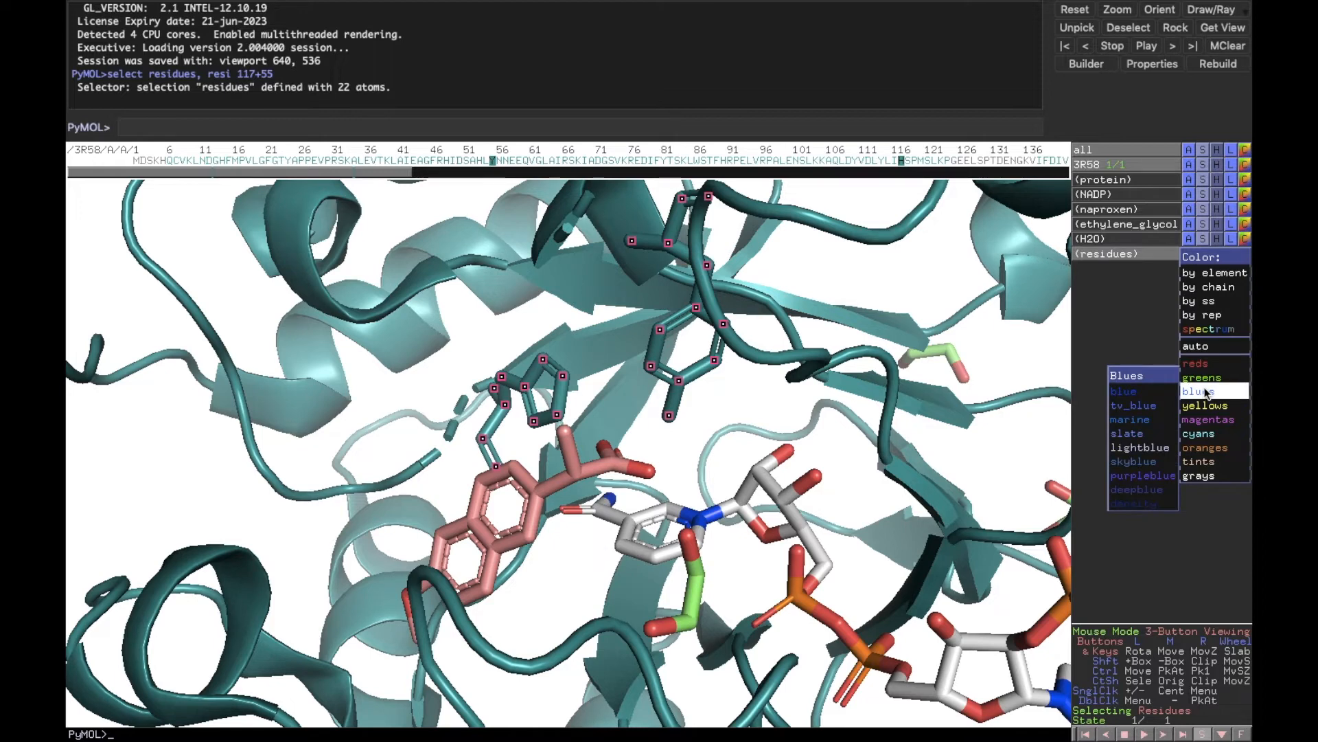
left_click(1144, 485)
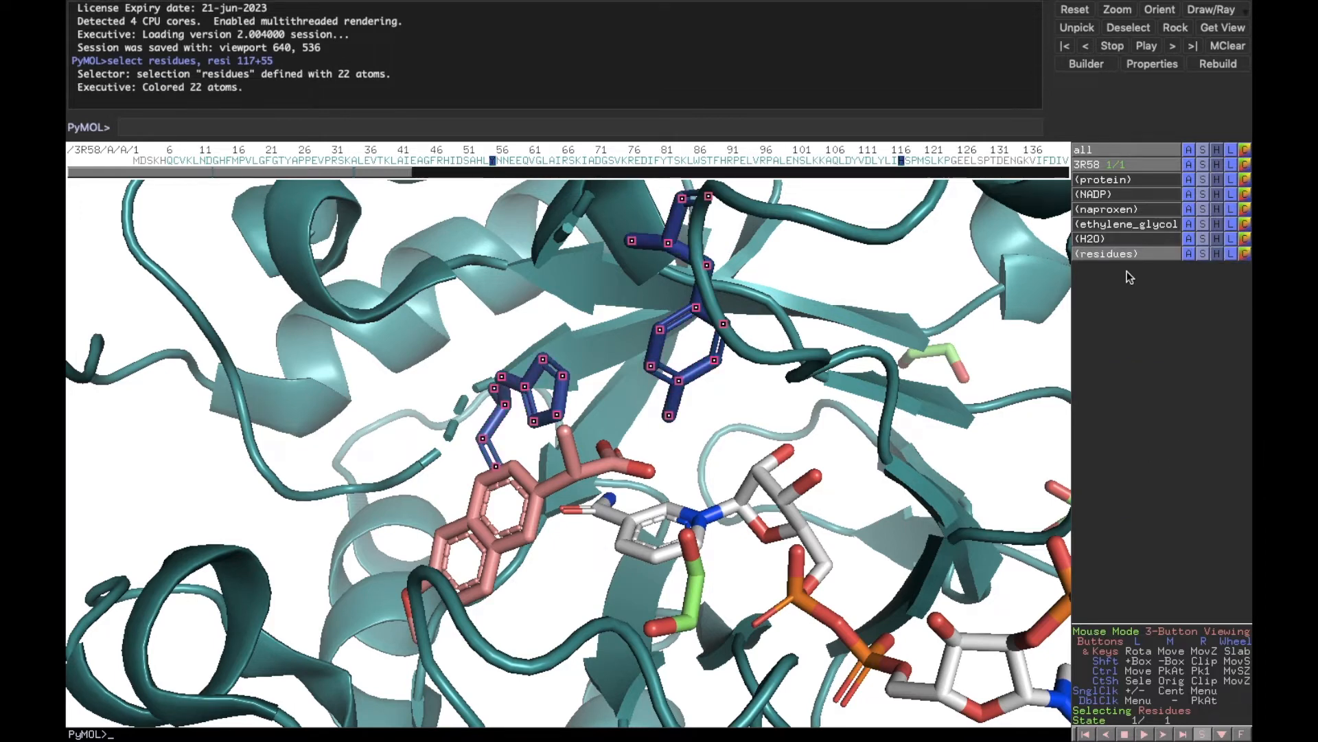
left_click(1119, 255)
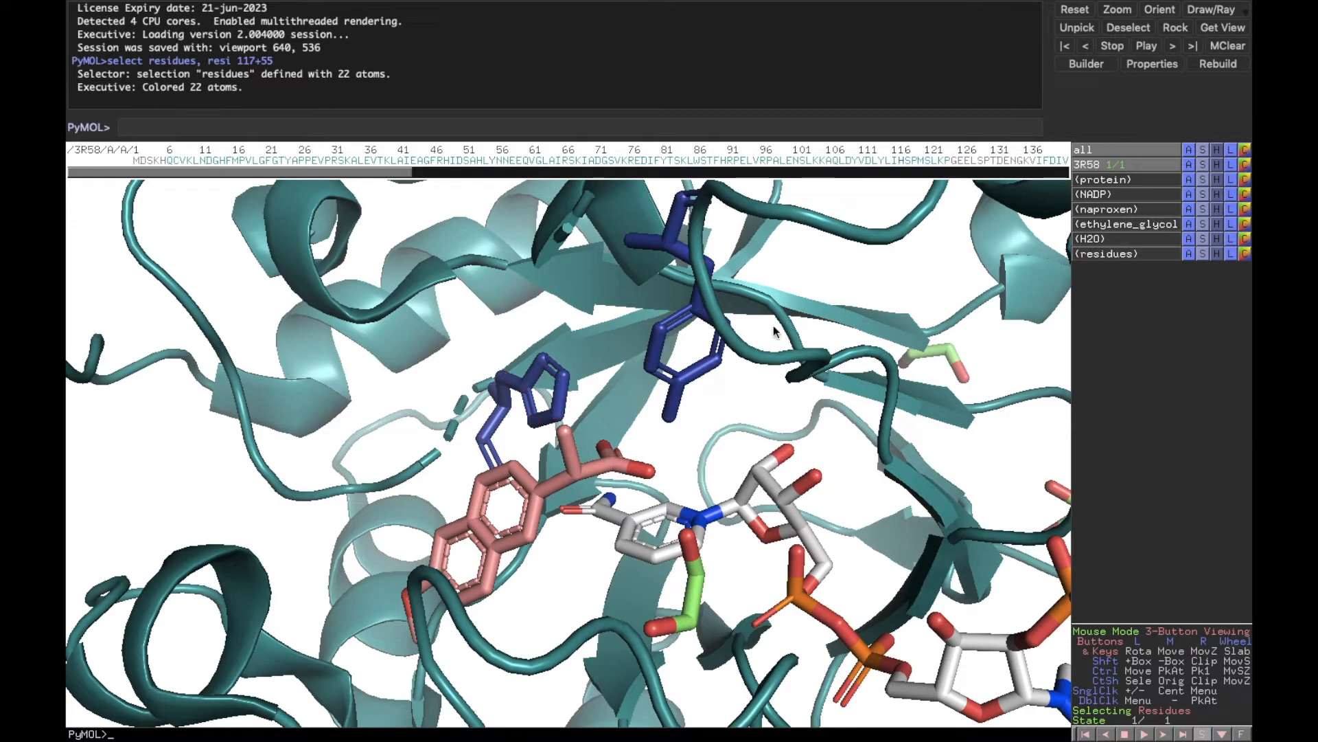
Step: Run hide cartoon to remove the cartoon representation, and restore it for the whole structure with show cartoon
mouse_move(681, 404)
left_mouse_down()
mouse_move(701, 425)
mouse_move(703, 414)
left_mouse_up()
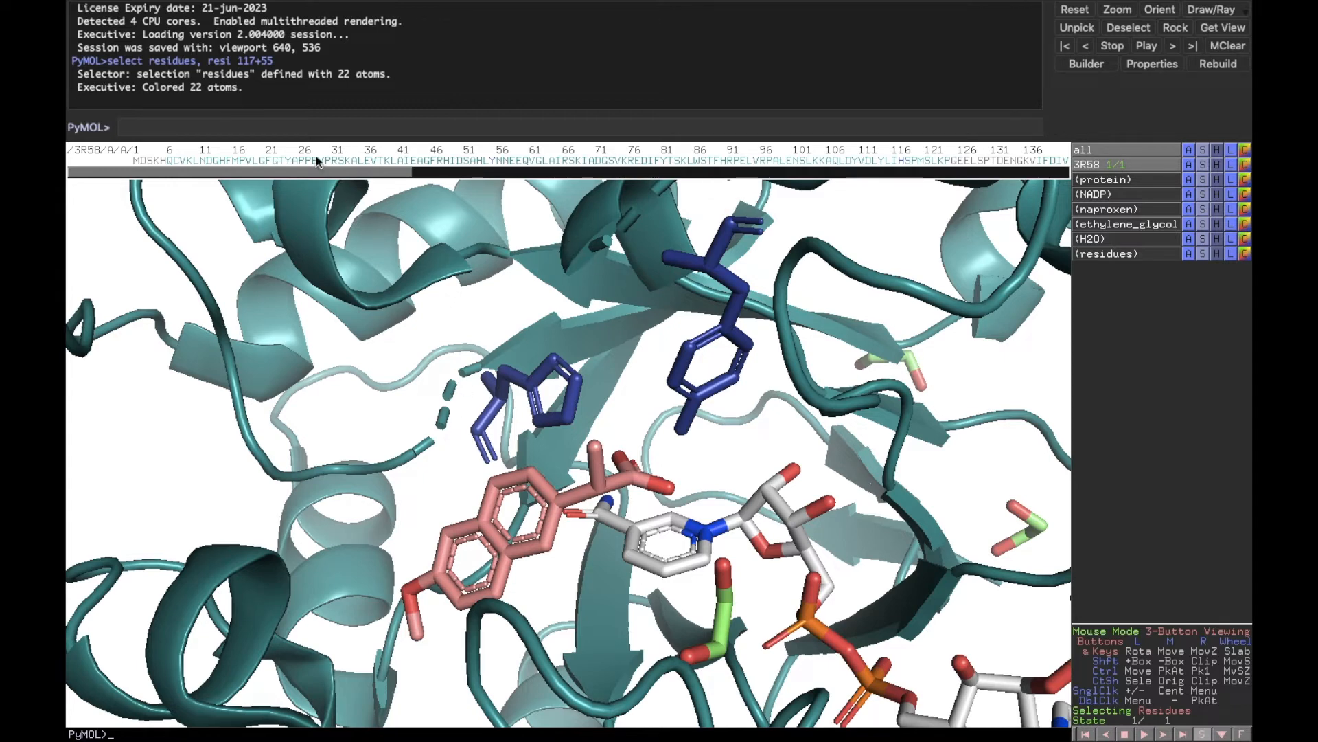
left_click(326, 121)
type("hide cartoon")
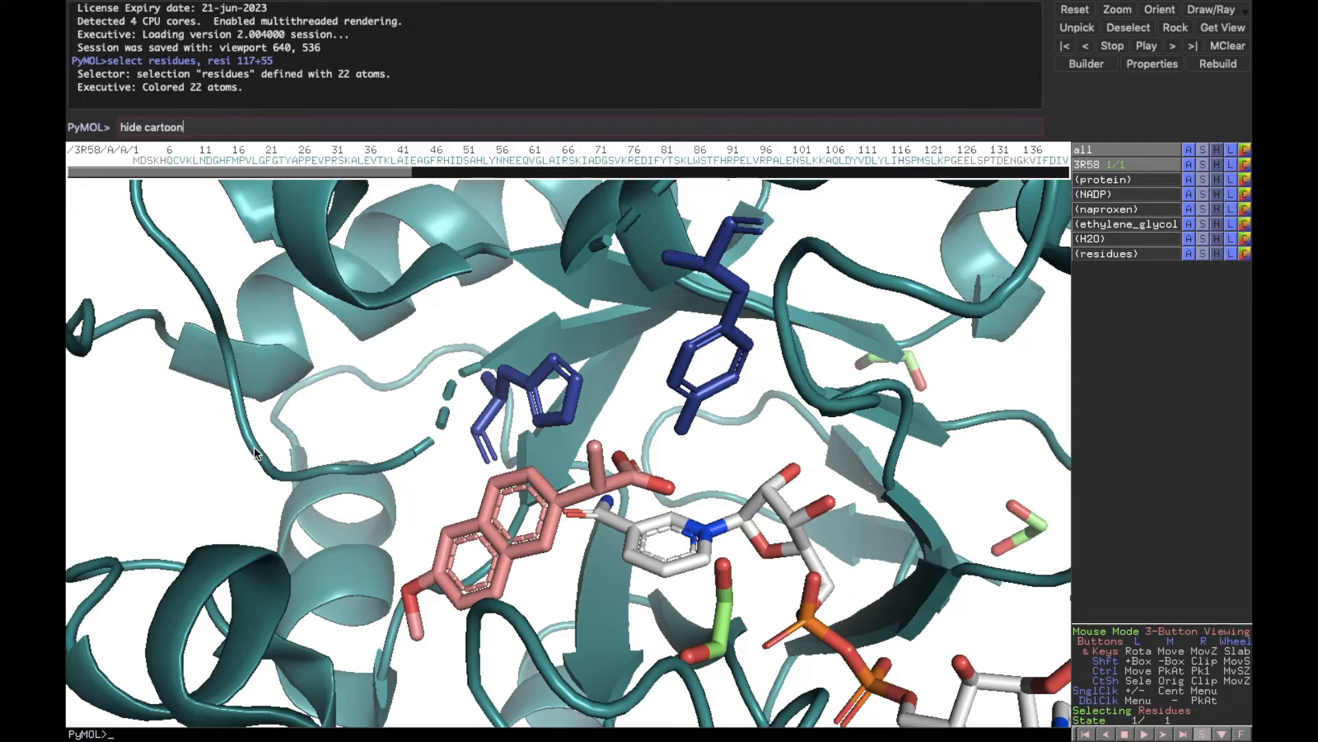
key("Return")
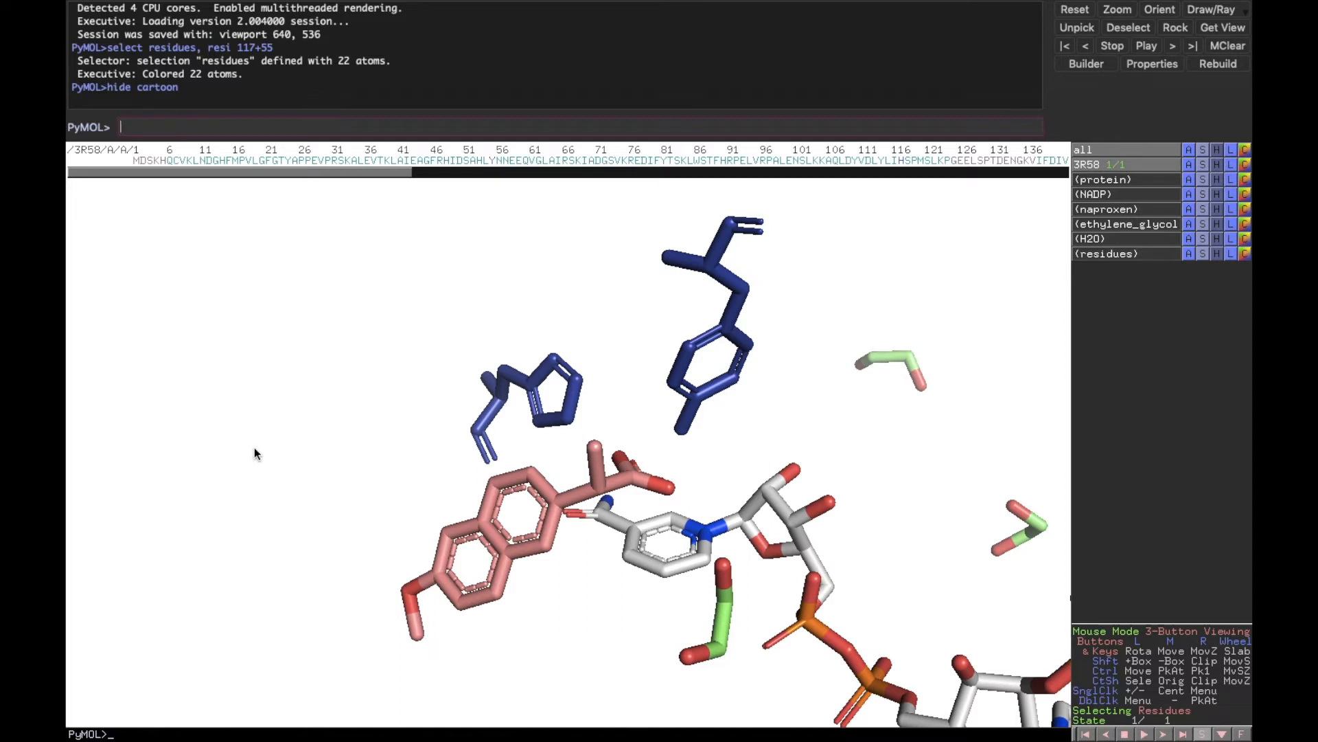
type("show cartoon")
key("Return")
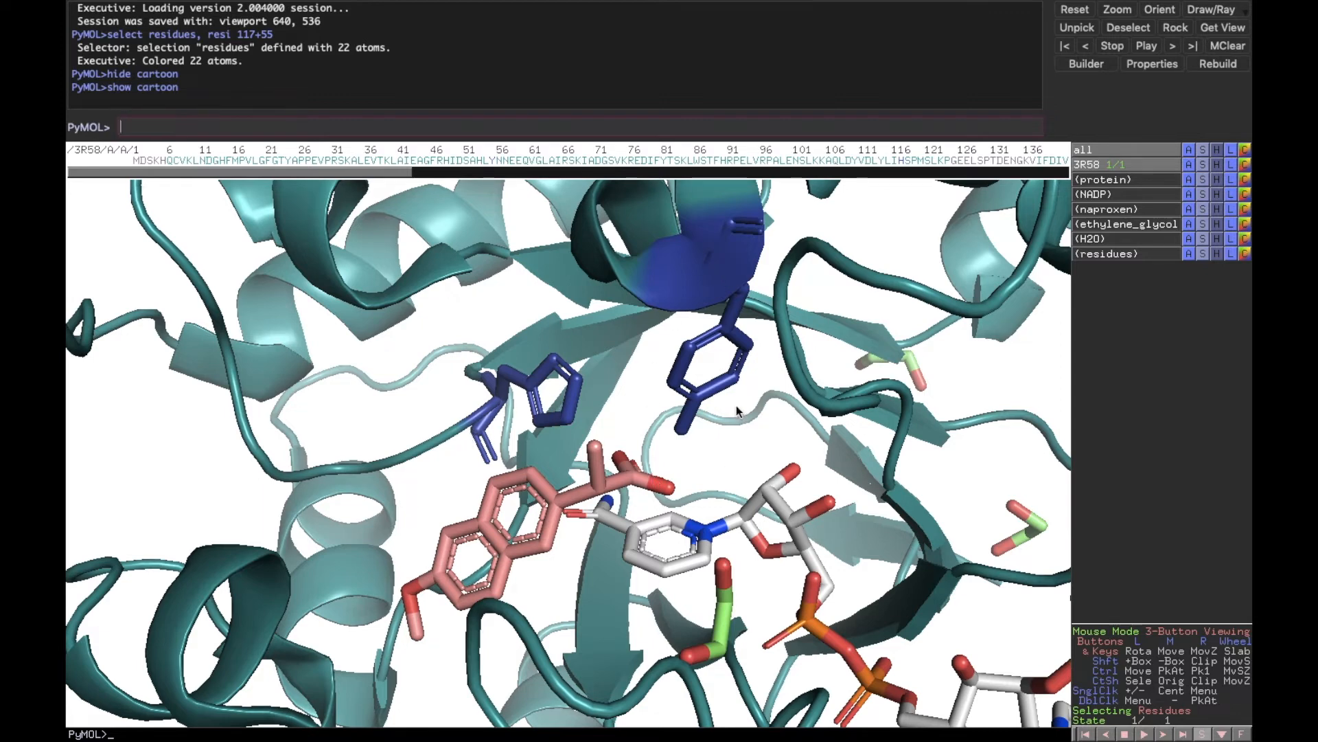
Step: Find the polar contacts from the naproxen selection to any atoms
left_click(1190, 215)
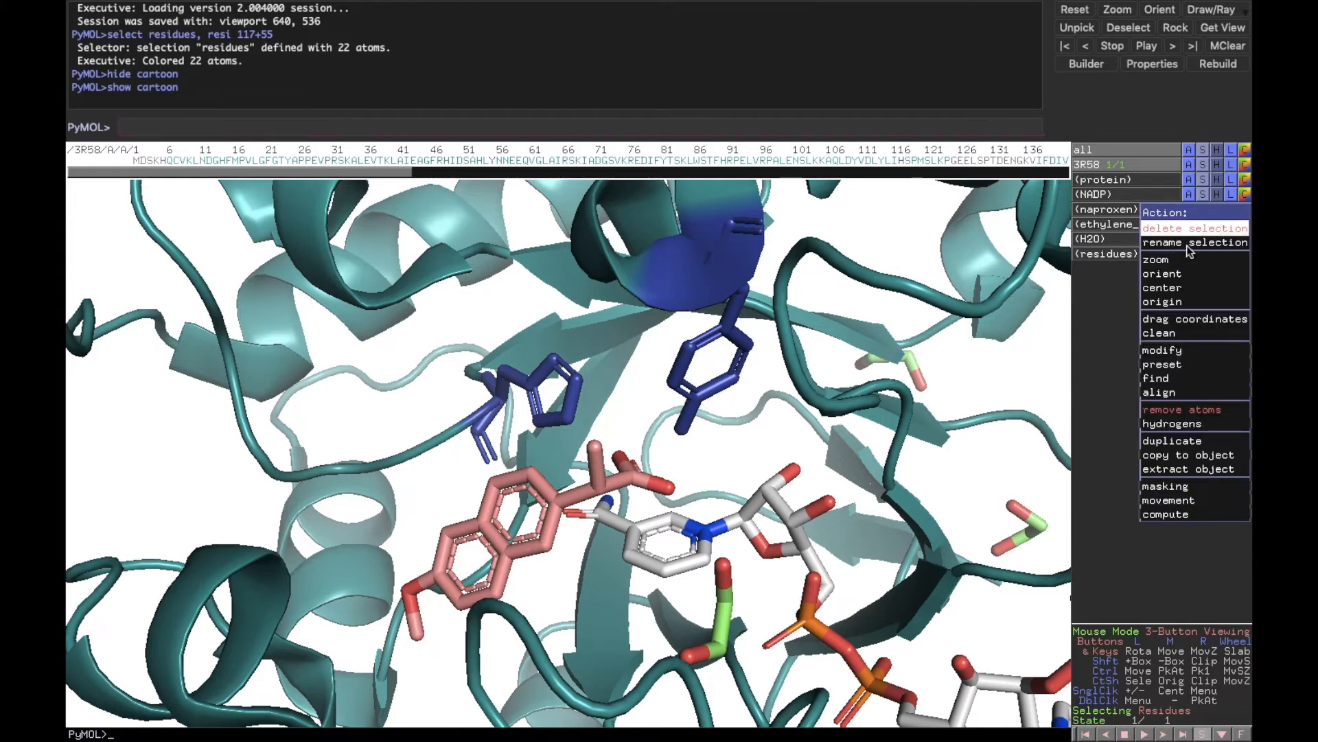
mouse_move(1177, 376)
mouse_move(1127, 381)
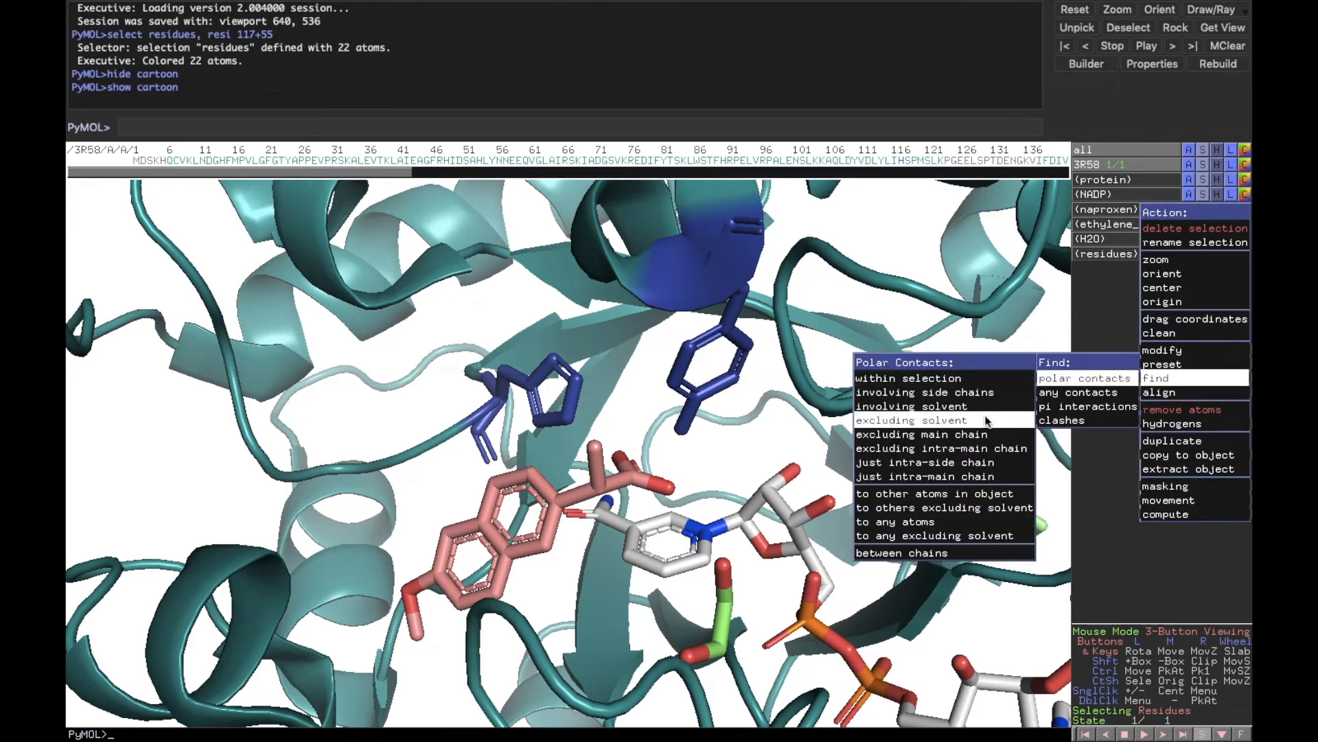
left_click(953, 523)
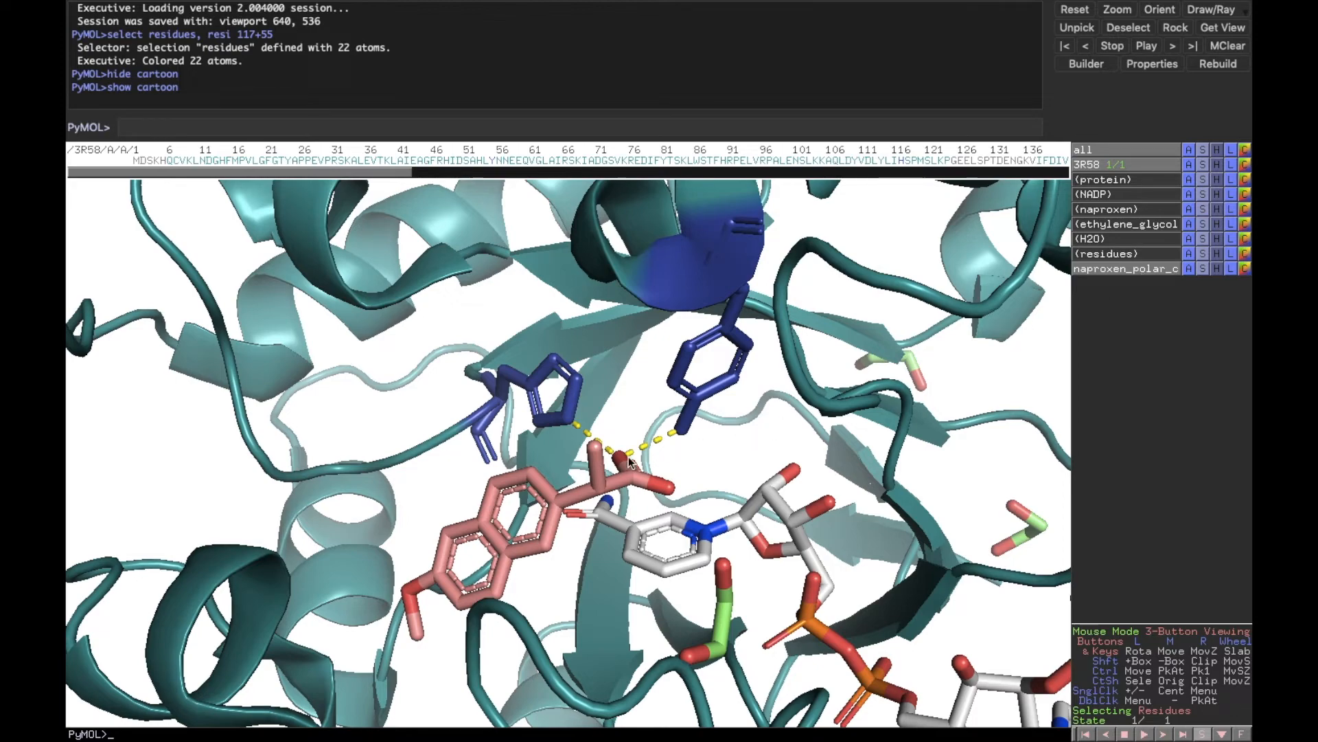
left_click_drag(608, 467, 539, 496)
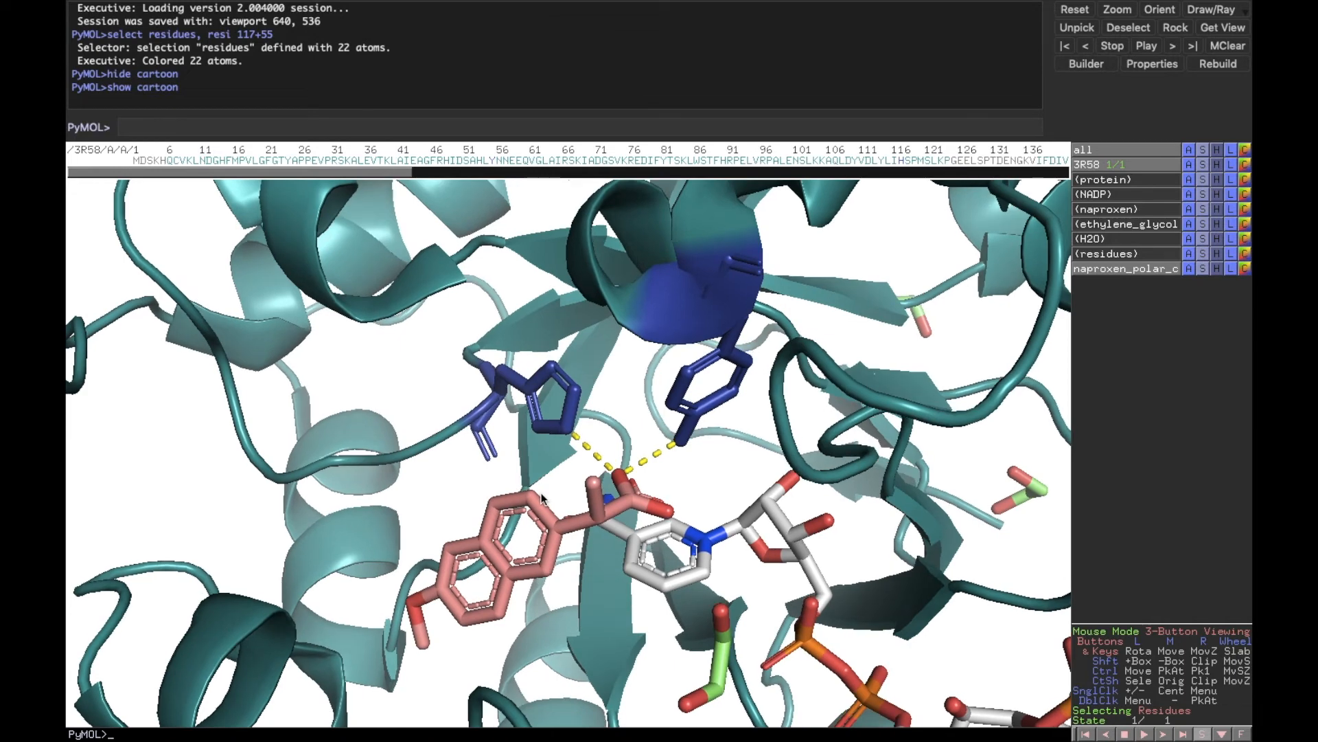
Step: Hide the naproxen polar contacts, show them again, and look at their color options
left_click(1141, 266)
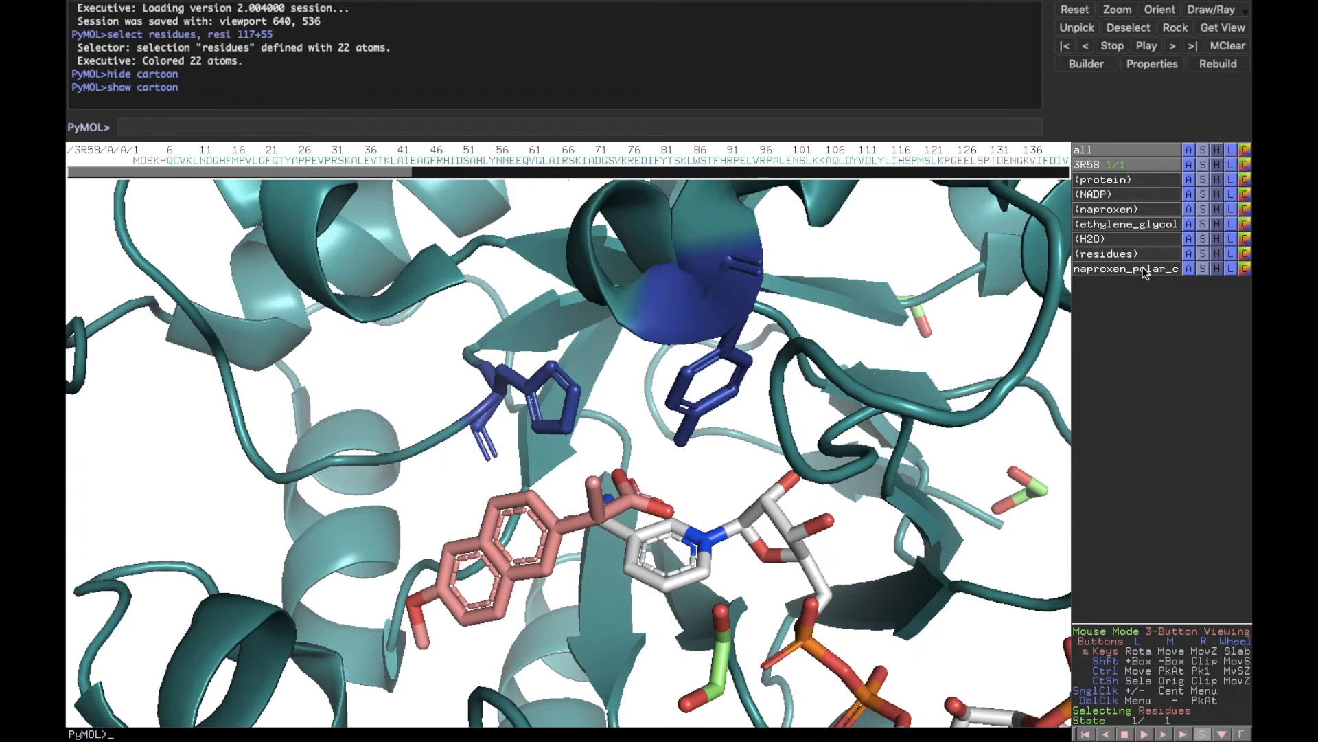
left_click(1144, 272)
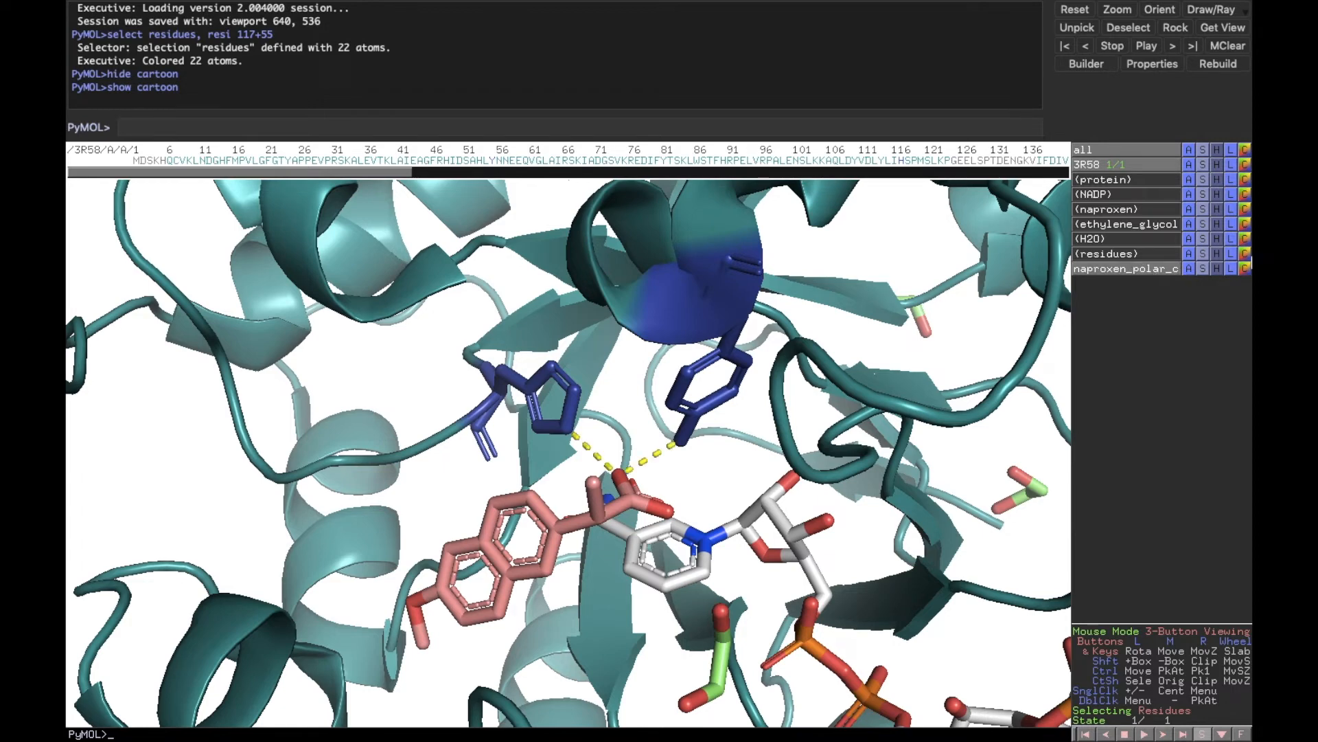
left_click(1245, 269)
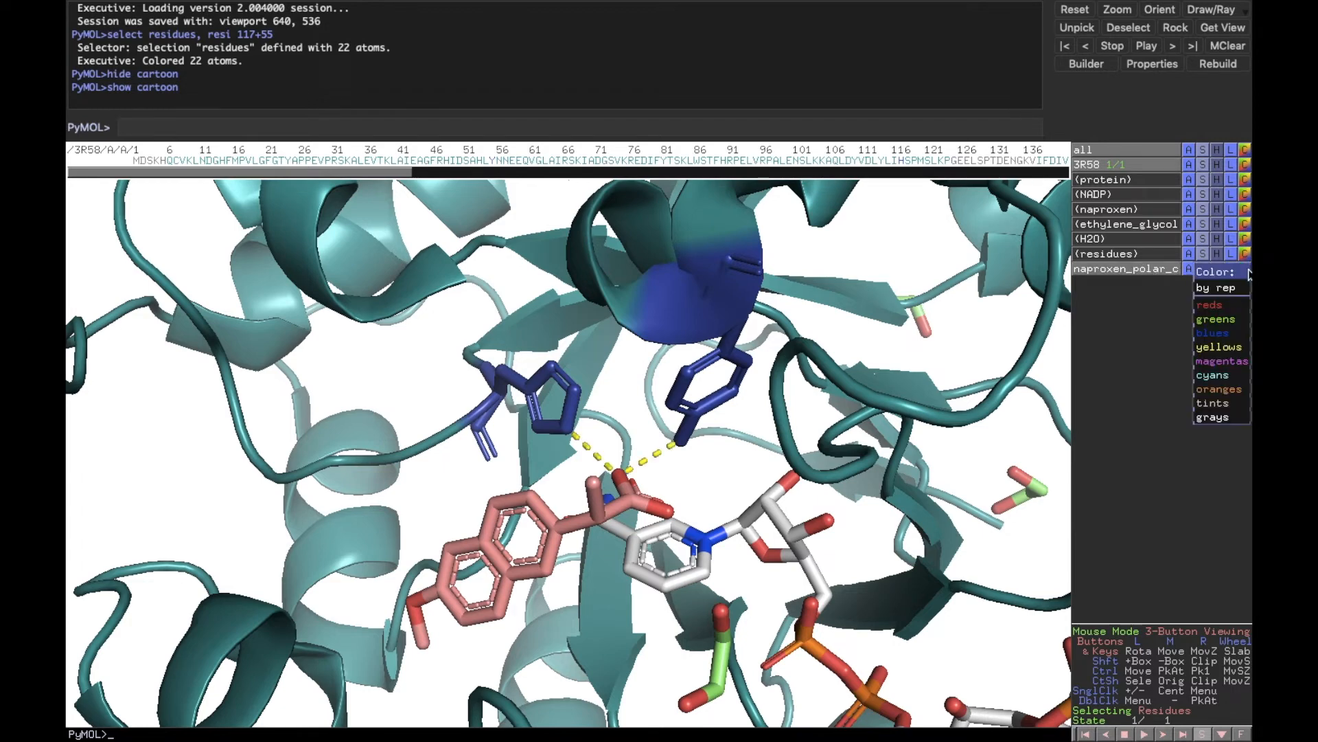
left_click(1249, 274)
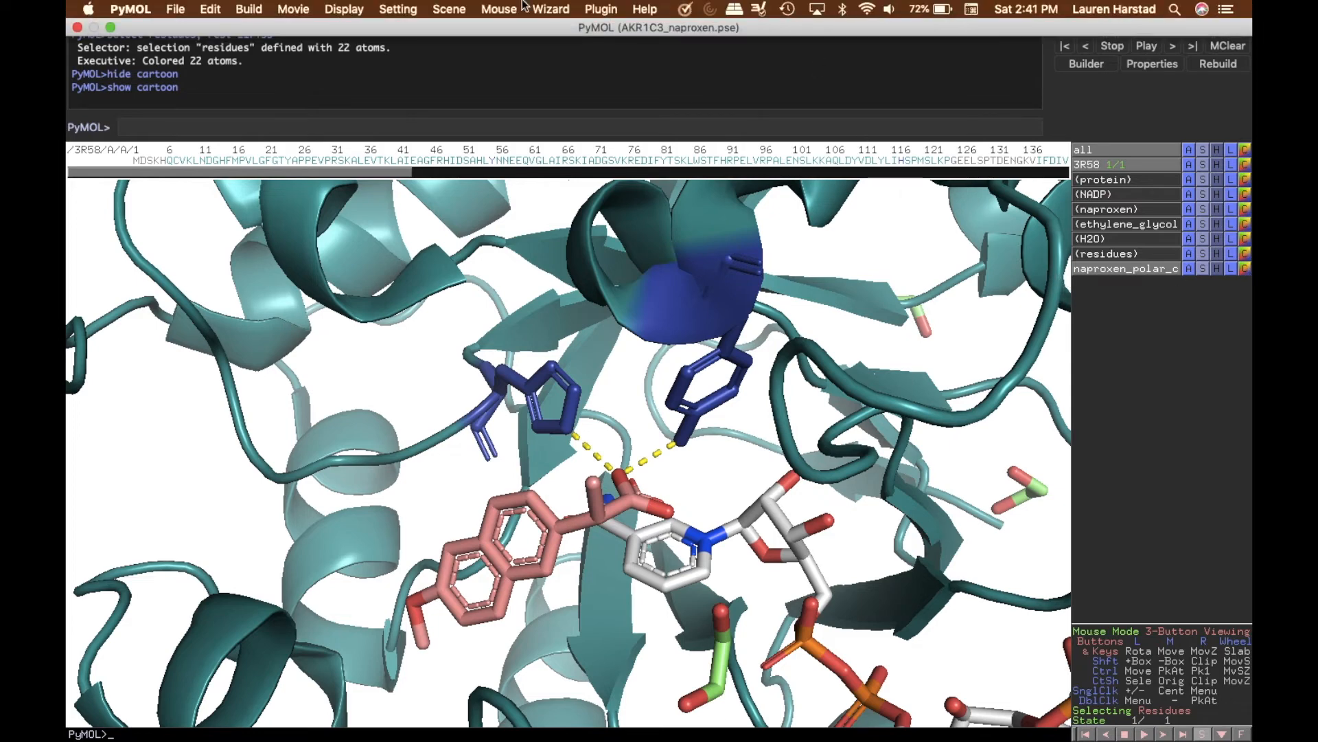
Step: Start the Measurement wizard and measure the distance from naproxen's OXT oxygen to the NE2 atom of histidine 117
left_click(550, 9)
left_click(559, 44)
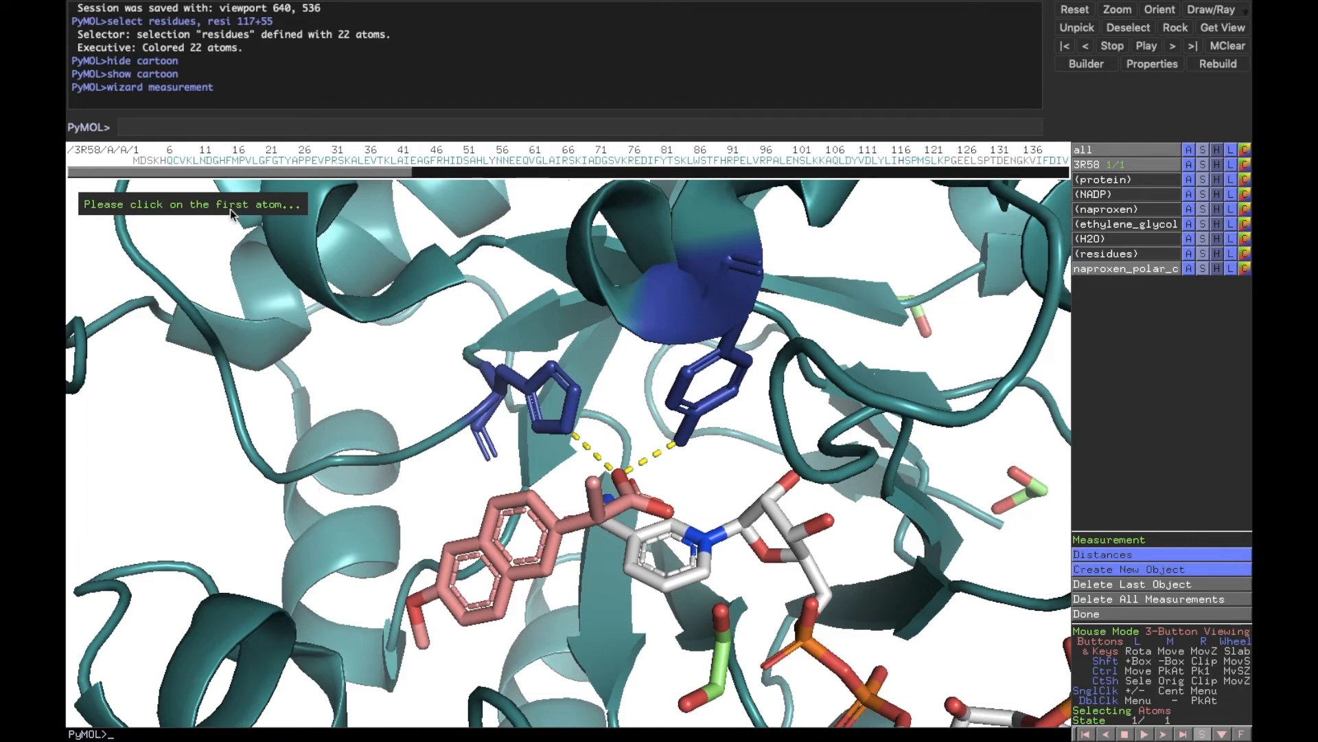
left_click(621, 481)
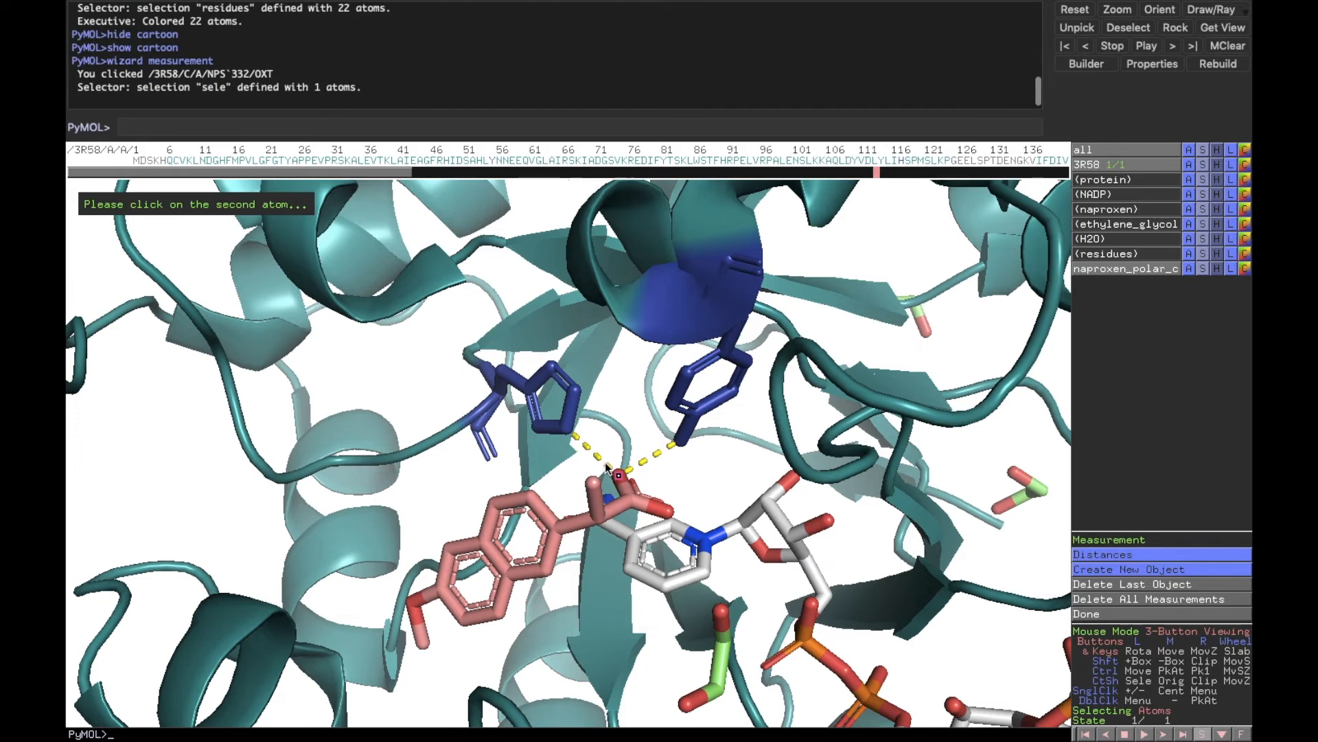
left_click(567, 433)
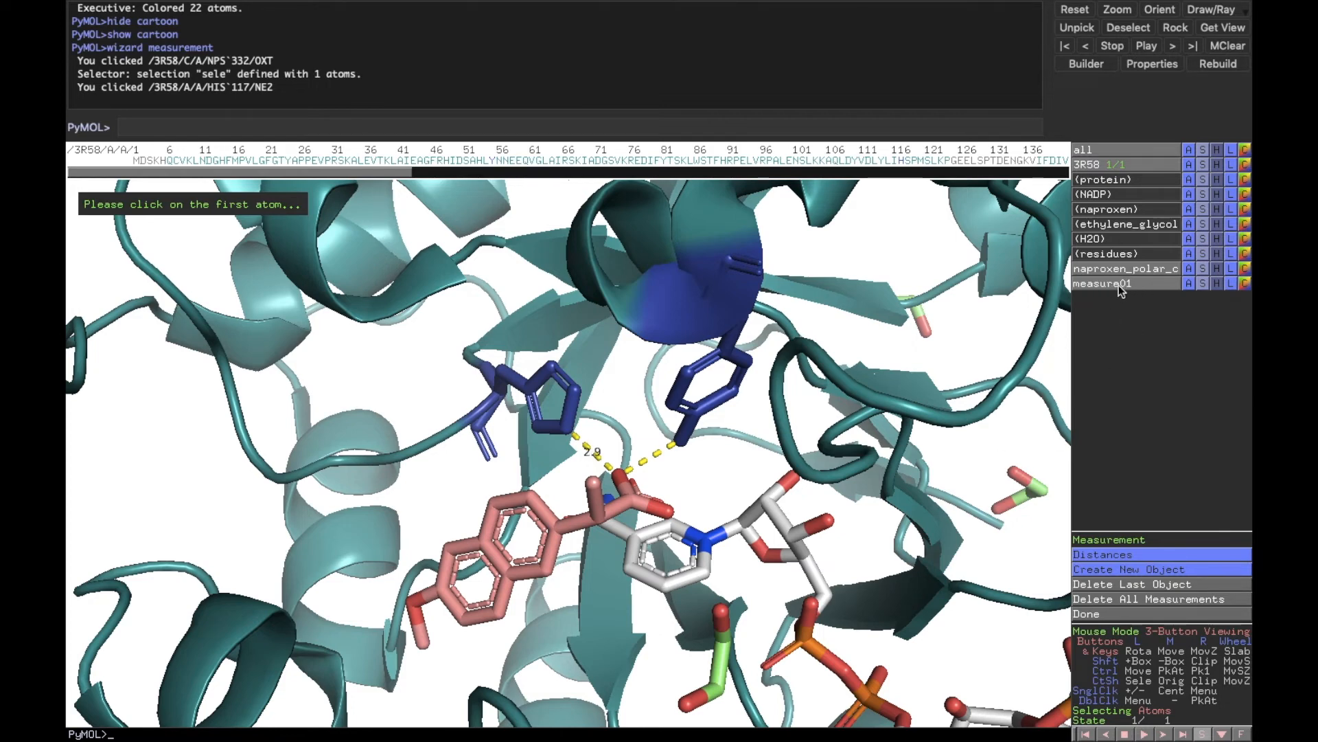
Step: Measure the distance from naproxen's OXT oxygen to the OH atom of tyrosine 55 and close the Measurement wizard
left_click(620, 475)
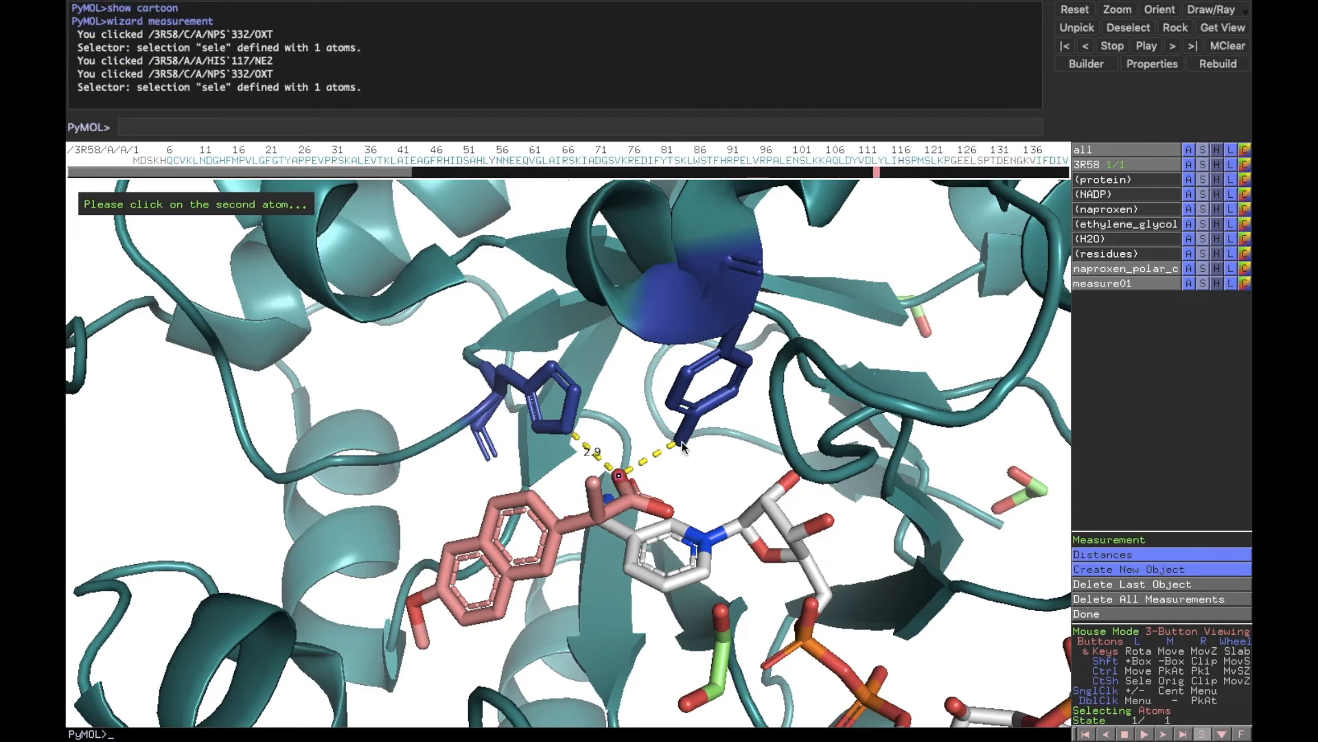
left_click(682, 442)
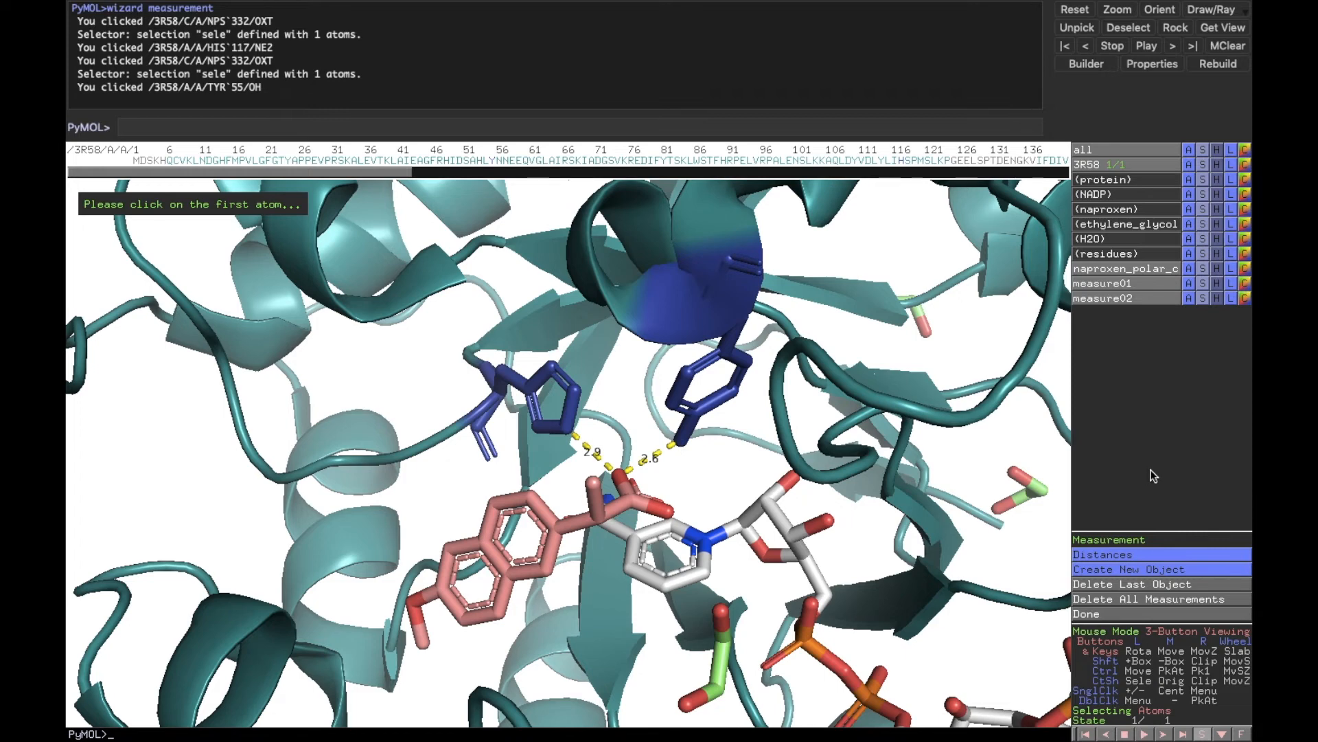
left_click(1125, 615)
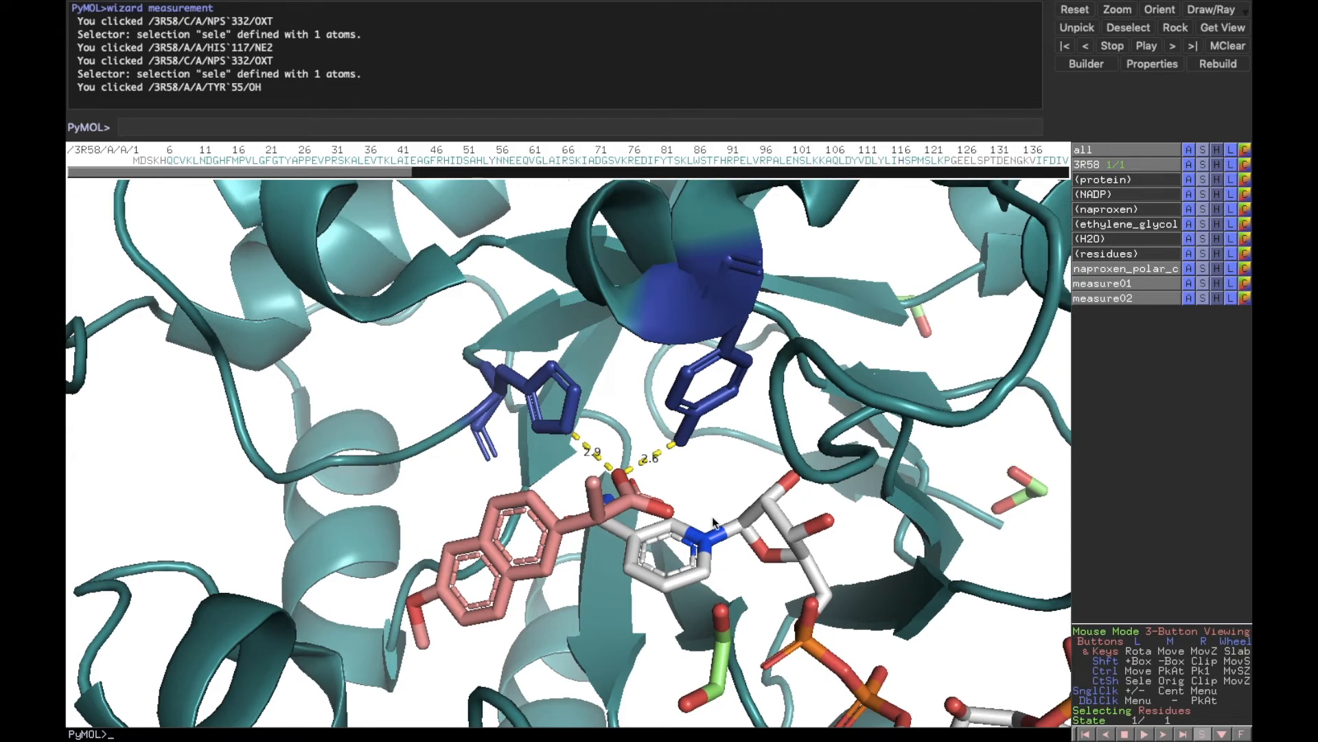
Step: Rename the measure01 distance object to naproxen_HIS
left_click(1190, 285)
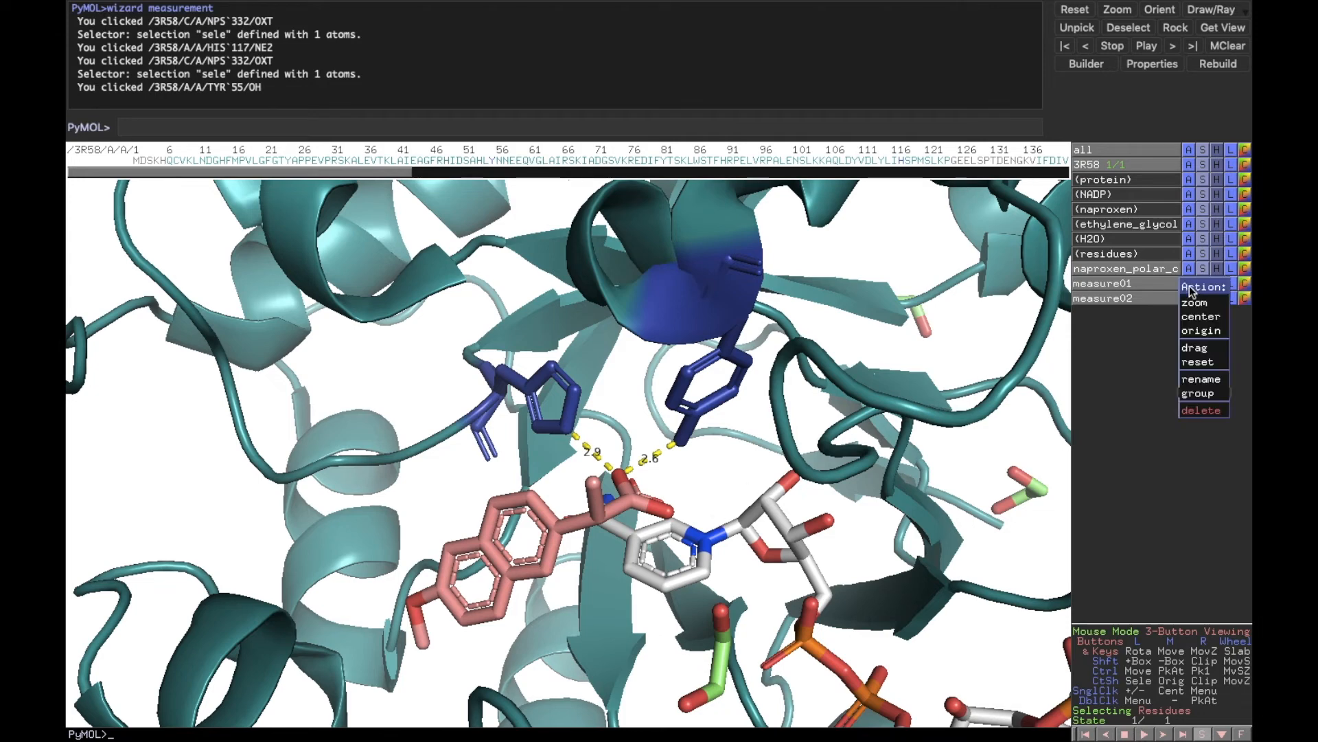
left_click(1199, 381)
key("BackSpace")
key("BackSpace")
key("BackSpace")
key("BackSpace")
key("BackSpace")
key("BackSpace")
key("BackSpace")
key("BackSpace")
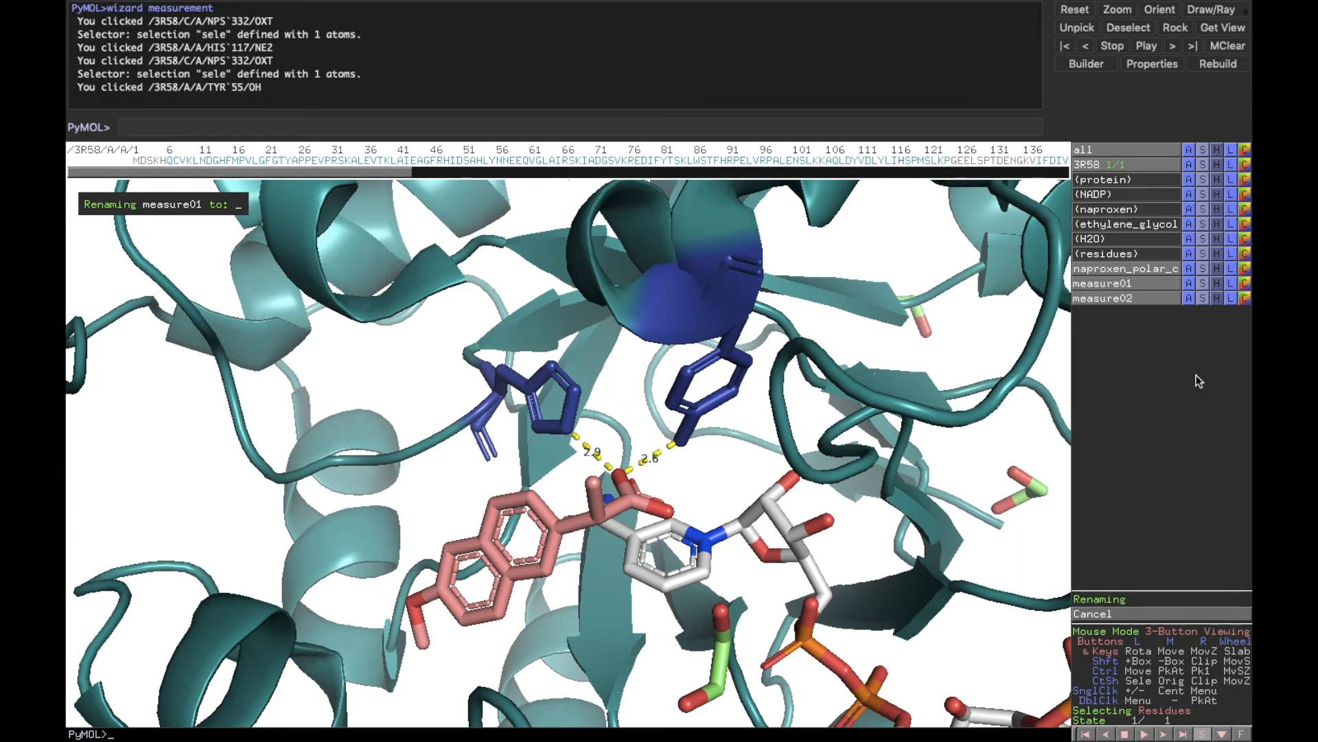
type("naproxen_HIS")
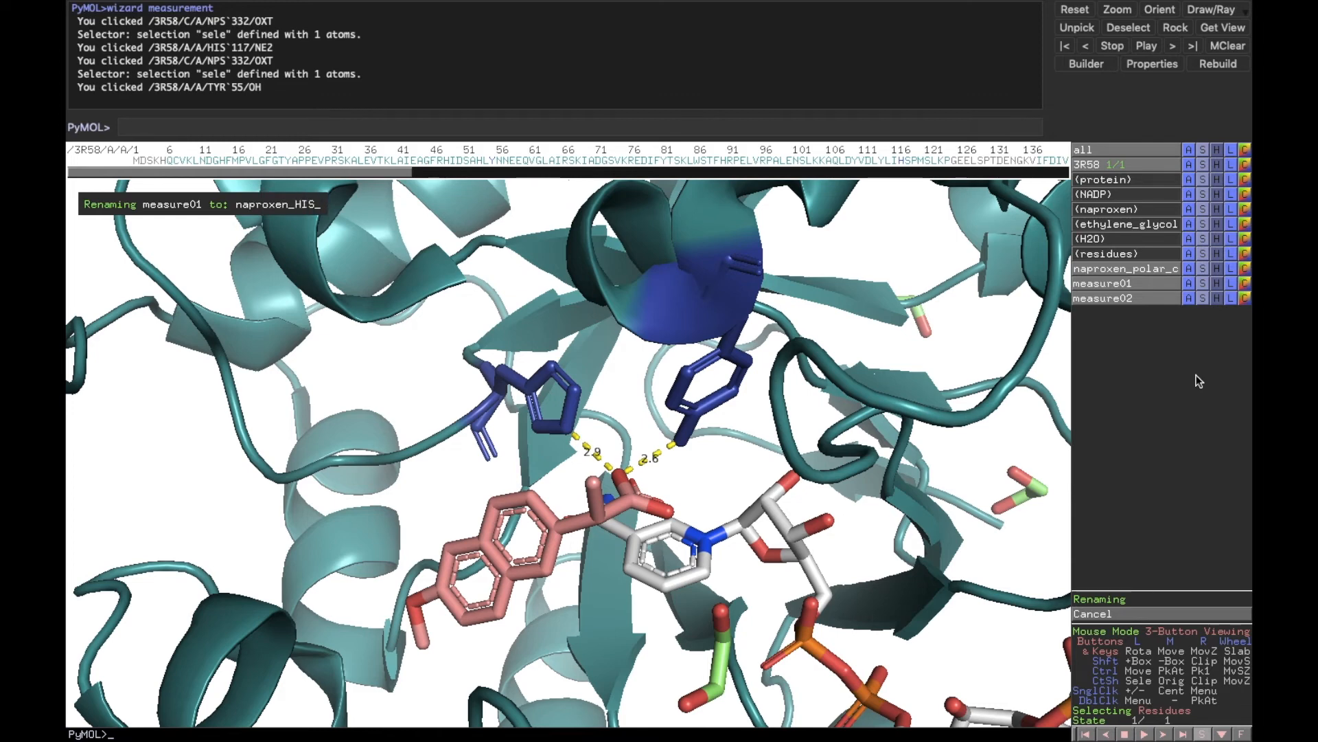
key("Return")
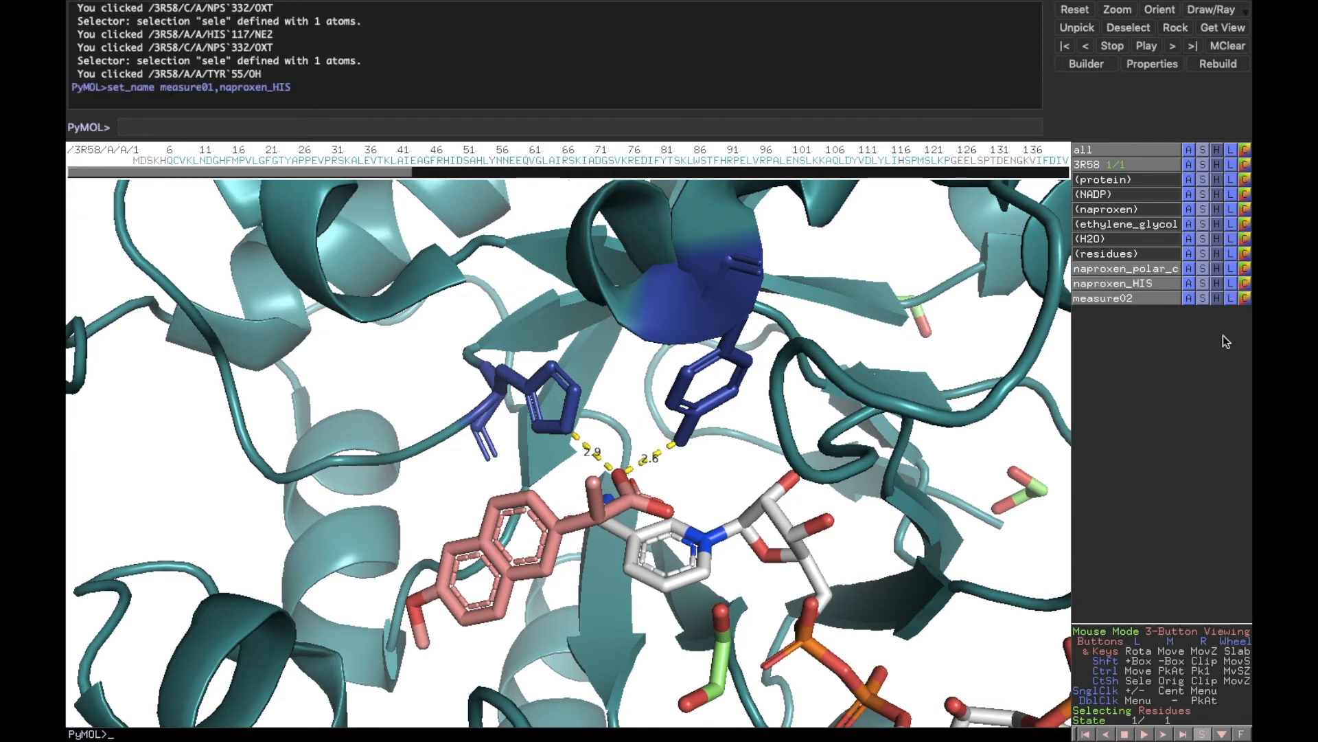
Step: Rename the measure02 distance object to naproxen_TYR
left_click(1189, 298)
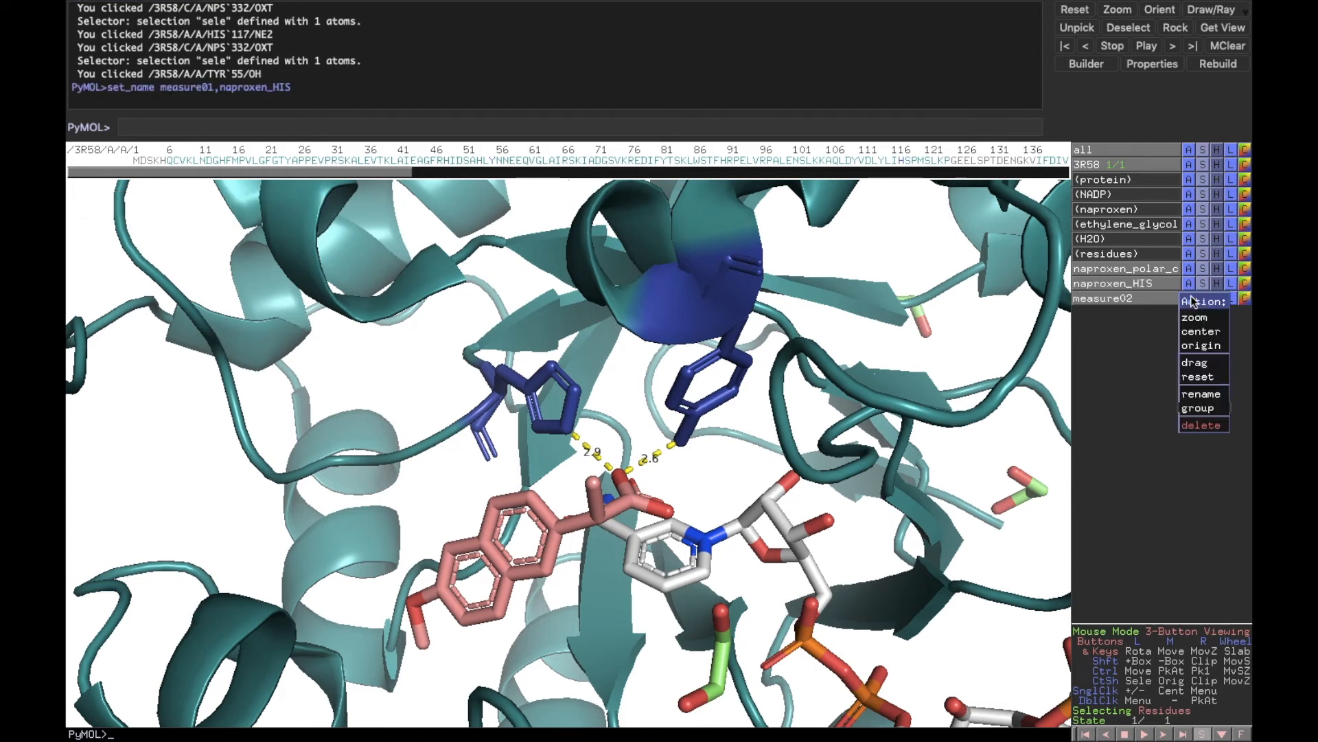
left_click(1198, 393)
key("BackSpace")
key("BackSpace")
key("BackSpace")
key("BackSpace")
key("BackSpace")
key("BackSpace")
key("BackSpace")
key("BackSpace")
key("BackSpace")
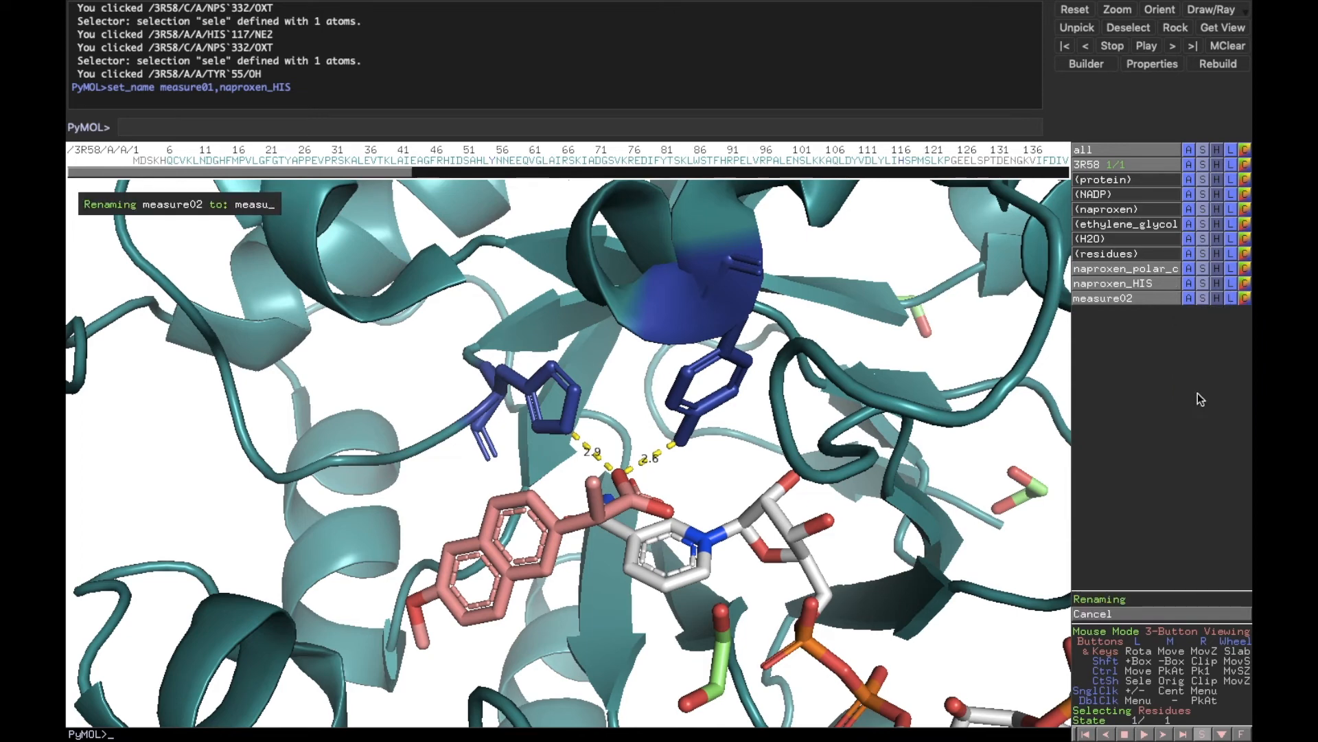
type("na")
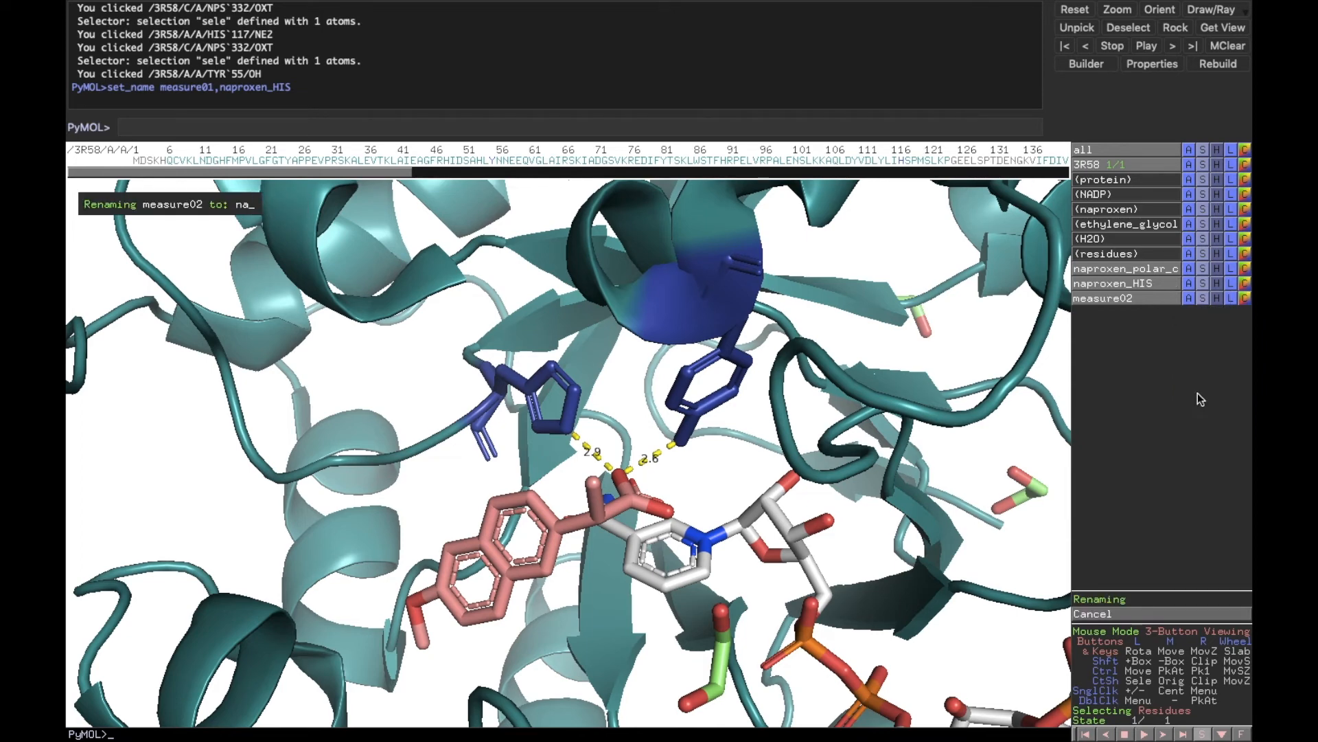
type("proxen_")
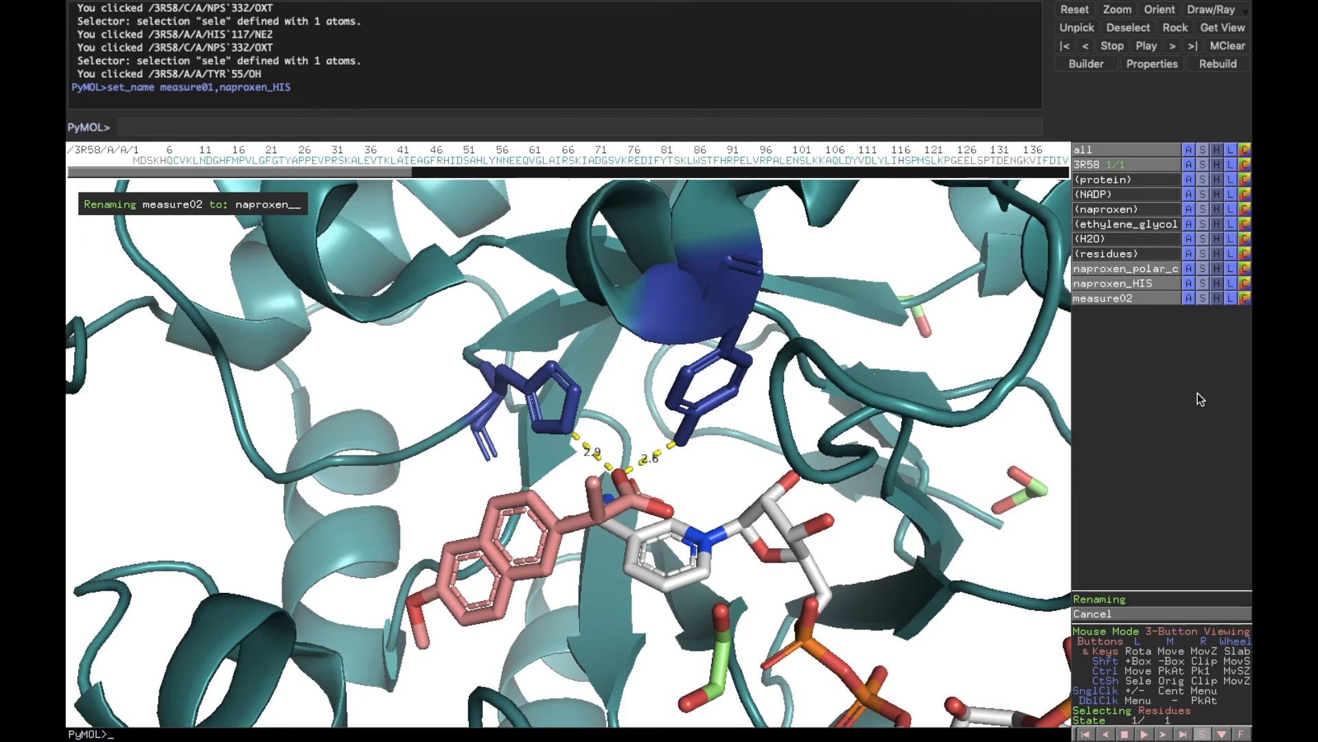
type("TYR")
key("Return")
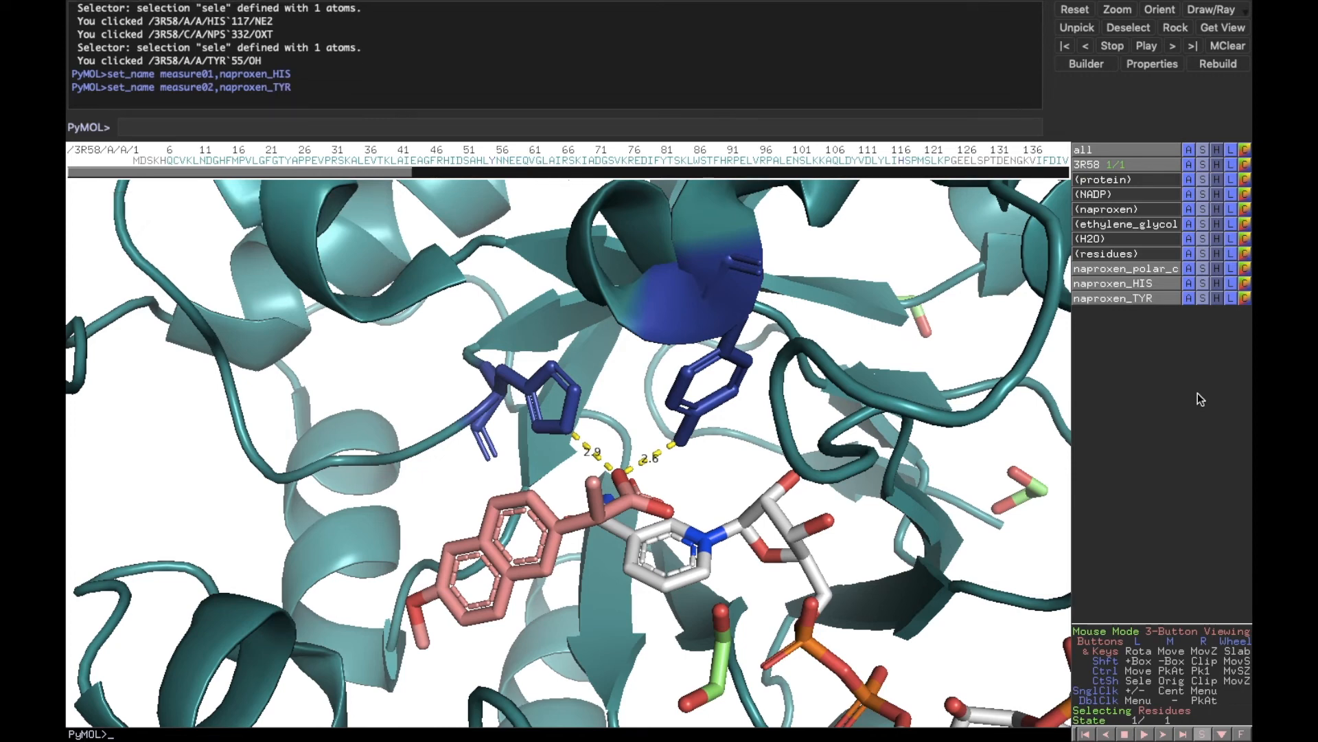
Step: Switch the mouse mode to 3-Button Editing and move the distance labels off the dashed lines to the histidine and tyrosine
left_click(1161, 635)
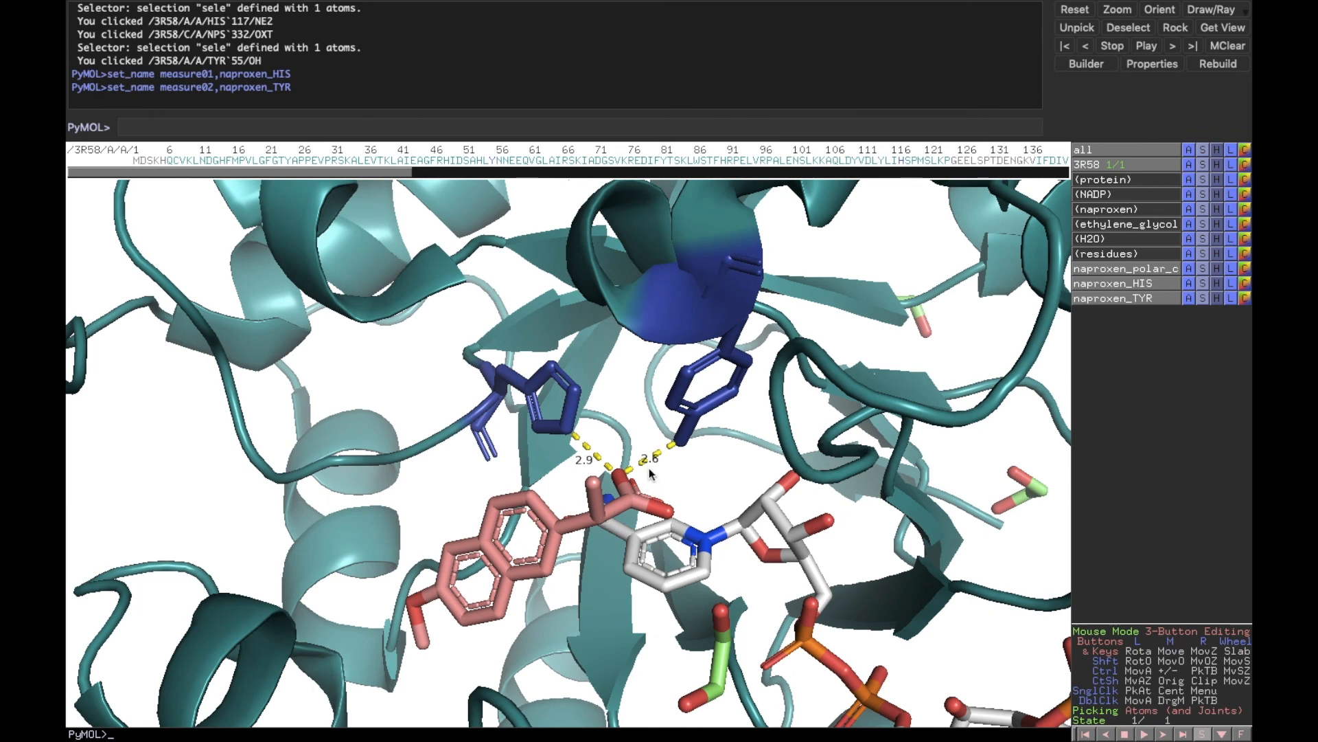
left_click_drag(656, 458, 666, 471, "ctrl")
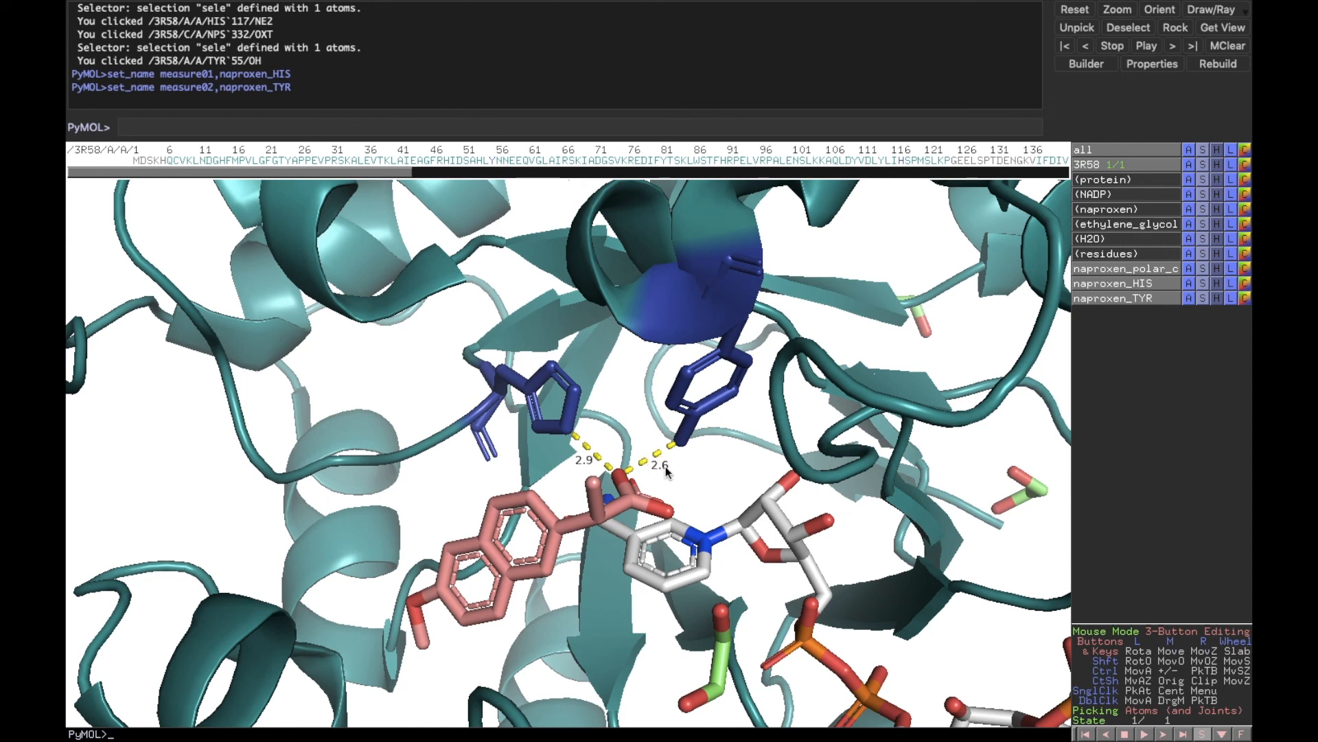